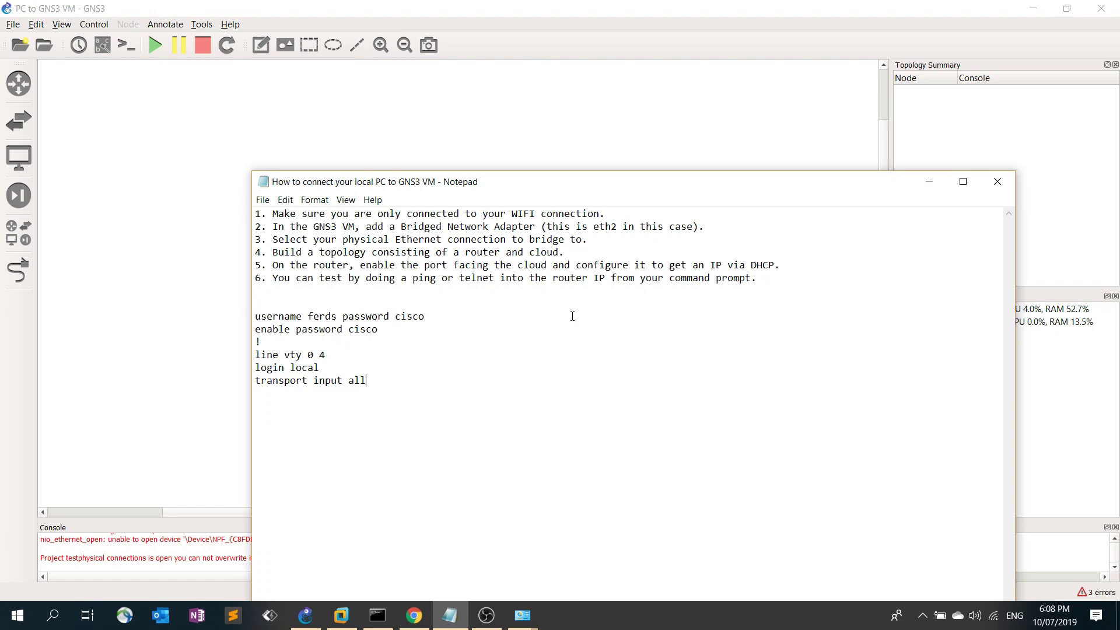
Bring the setup notes forward, reposition them, then hide them to reveal GNS3
click(640, 143)
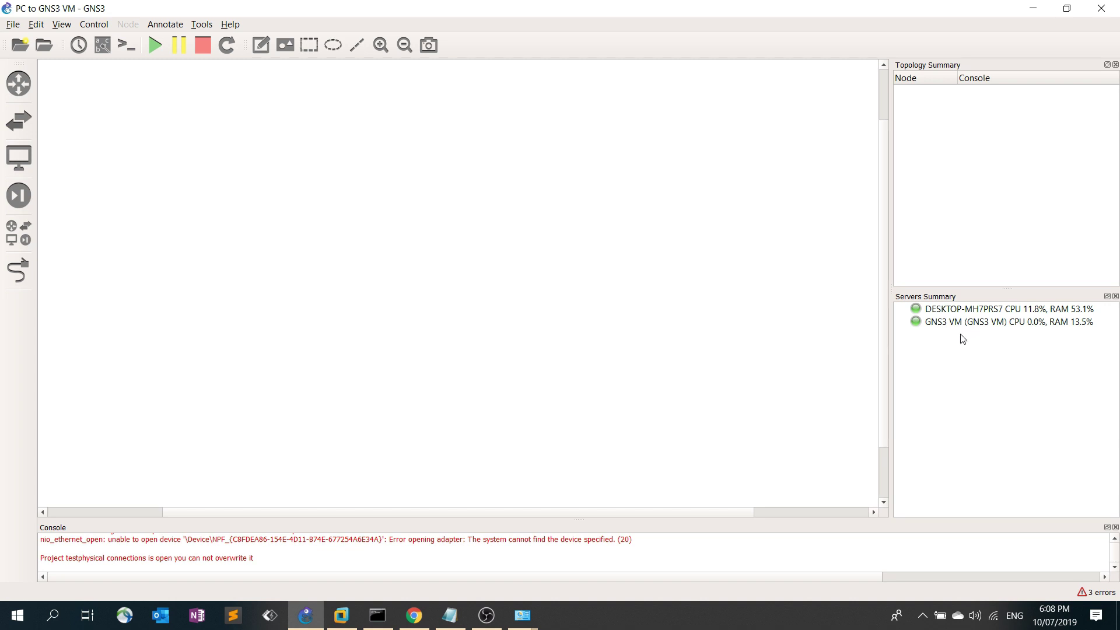
mouse_move(961, 328)
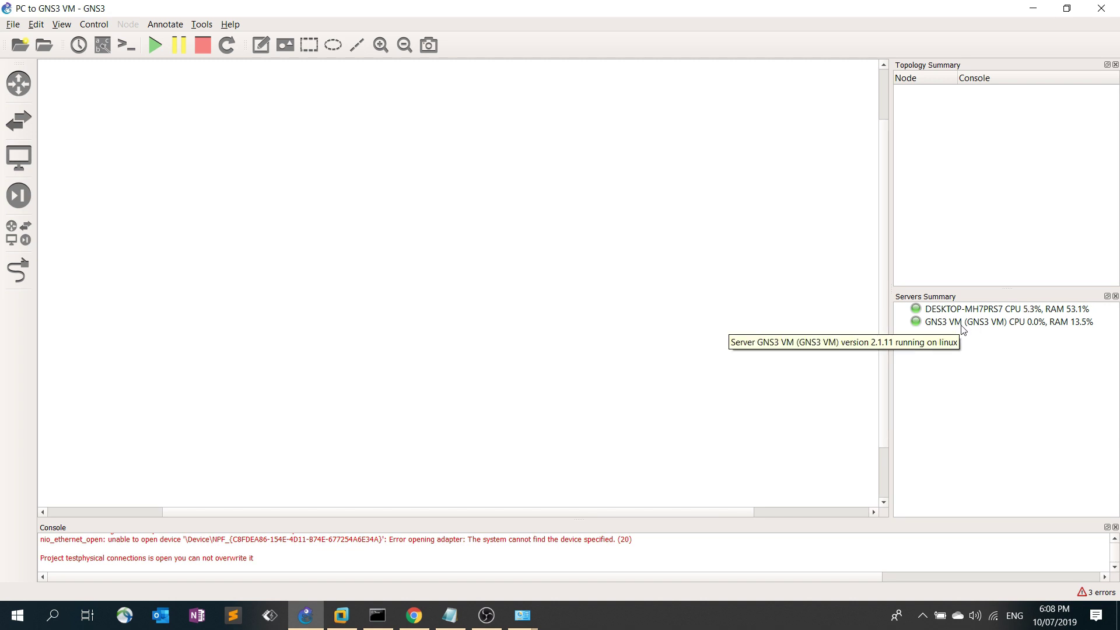
click(450, 616)
drag(532, 188, 467, 111)
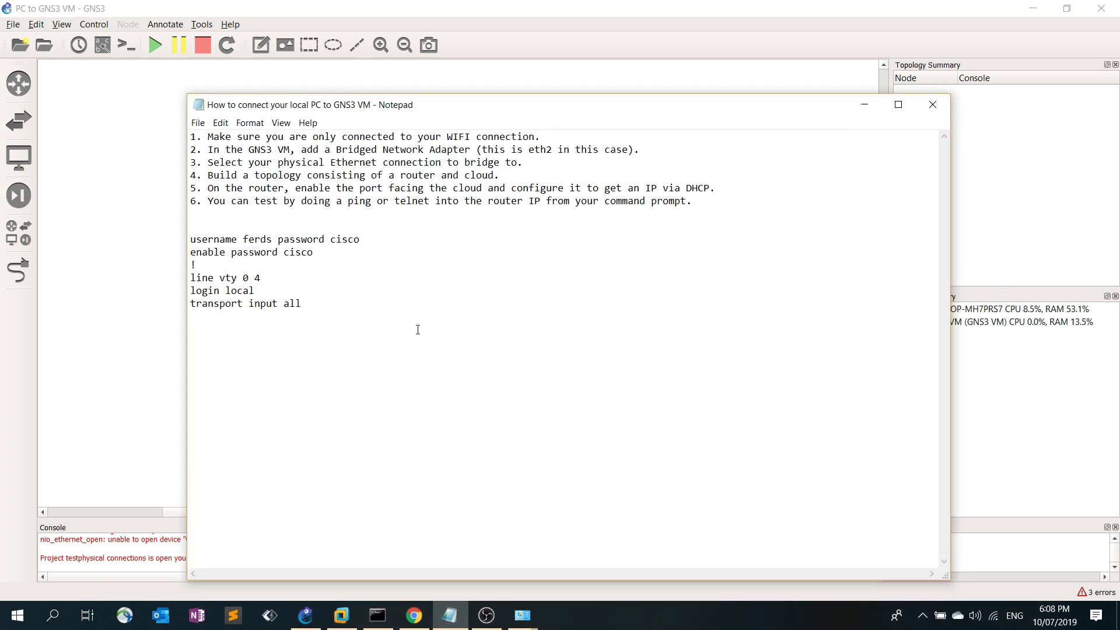
drag(488, 114, 612, 114)
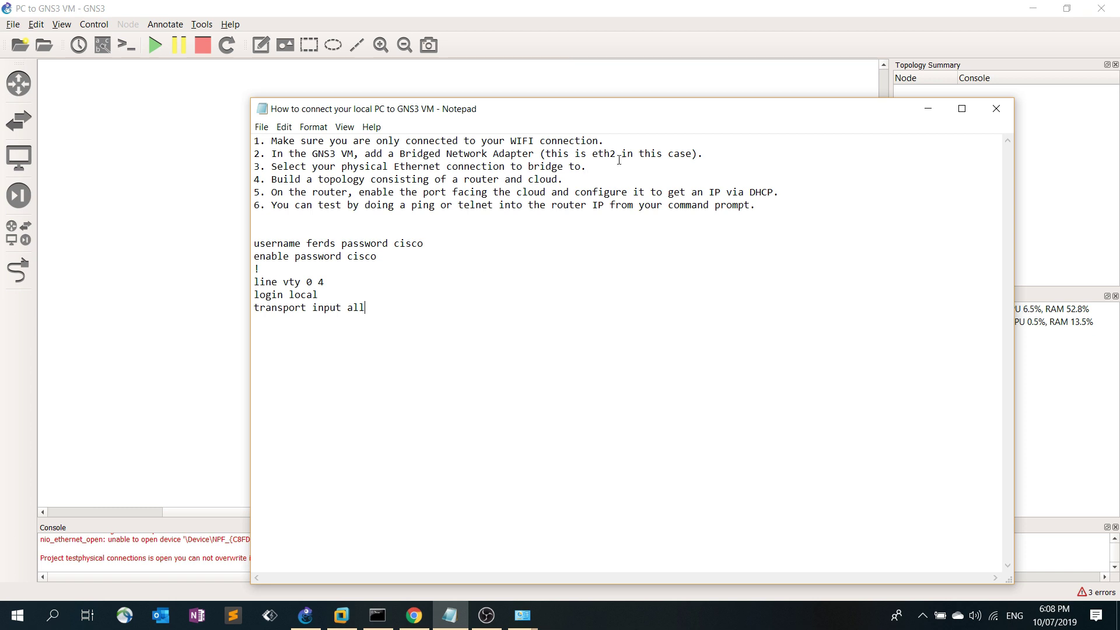
click(921, 112)
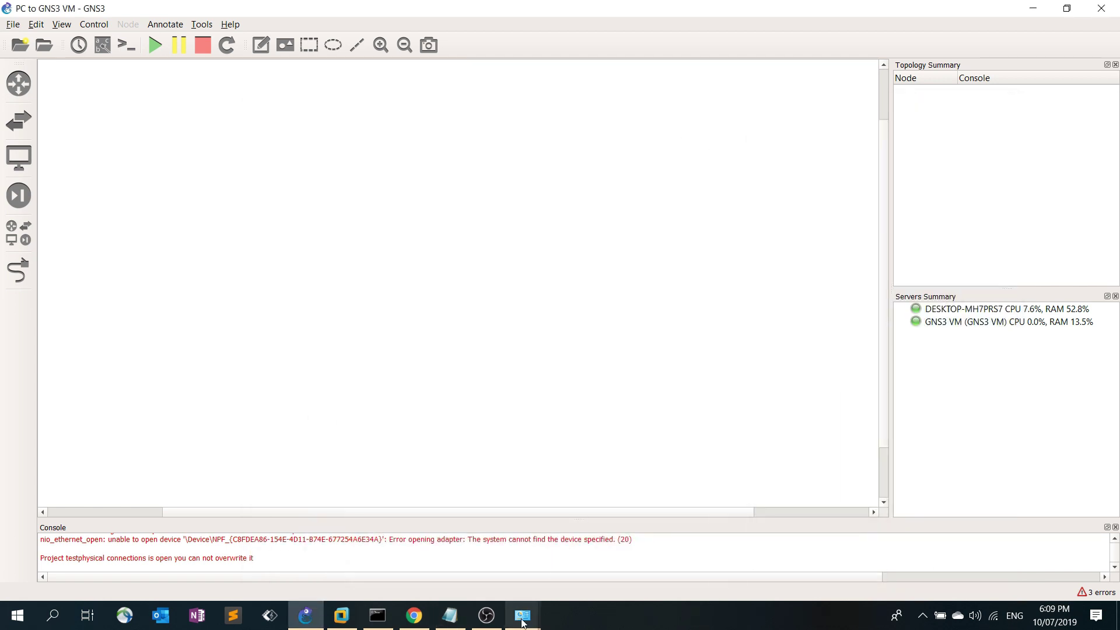
Inspect the Wi-Fi and Ethernet connections in Network Connections, then minimize it
mouse_move(524, 615)
click(601, 507)
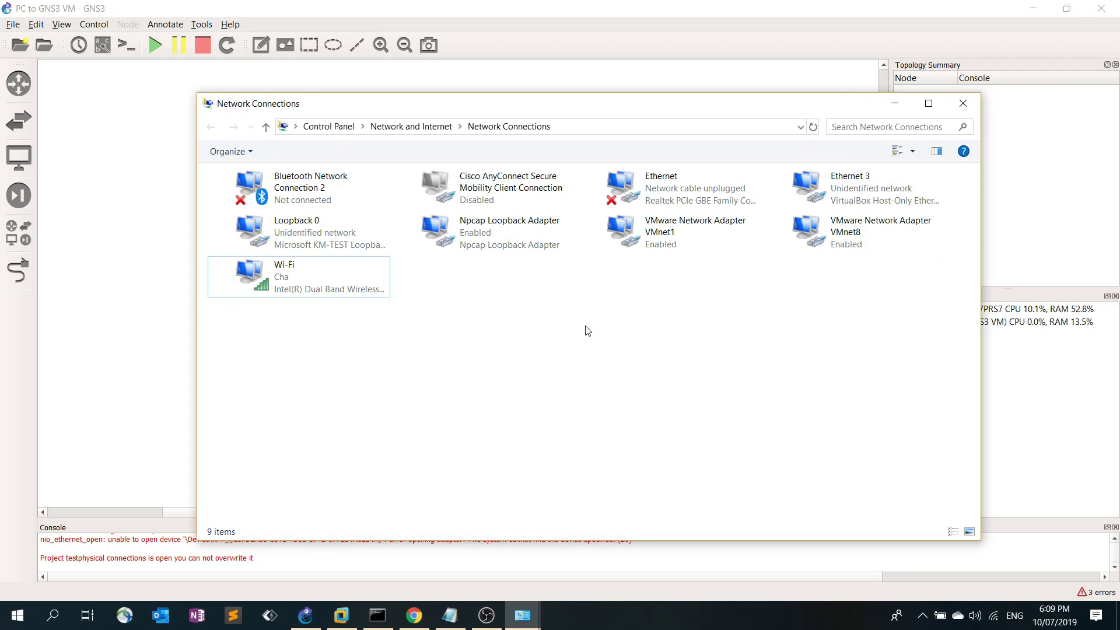
click(342, 289)
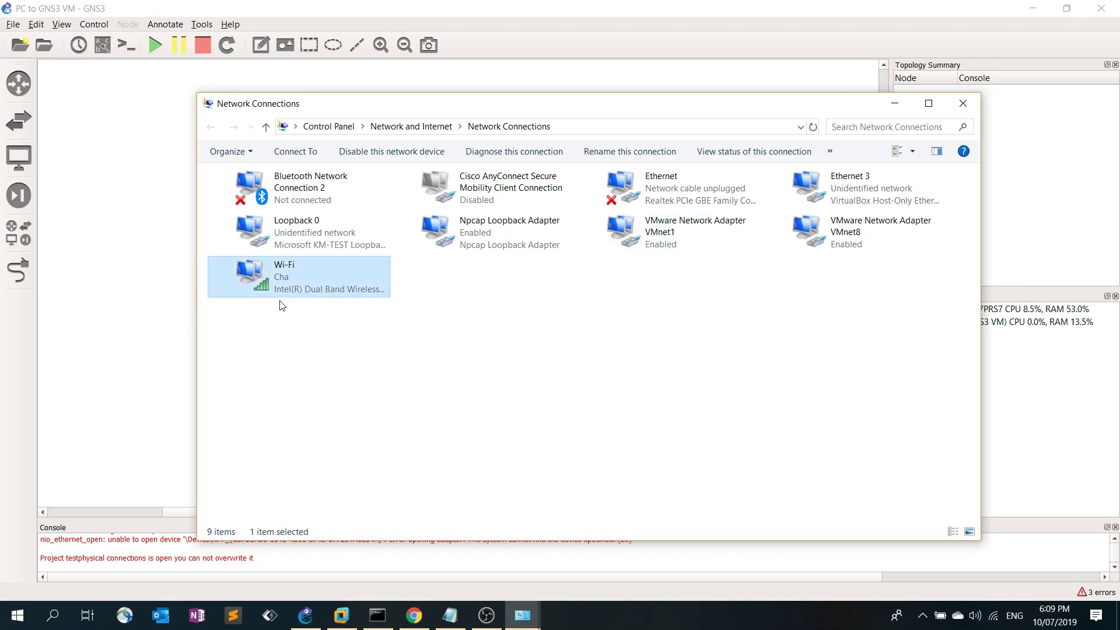
click(321, 351)
click(323, 288)
click(908, 267)
click(677, 190)
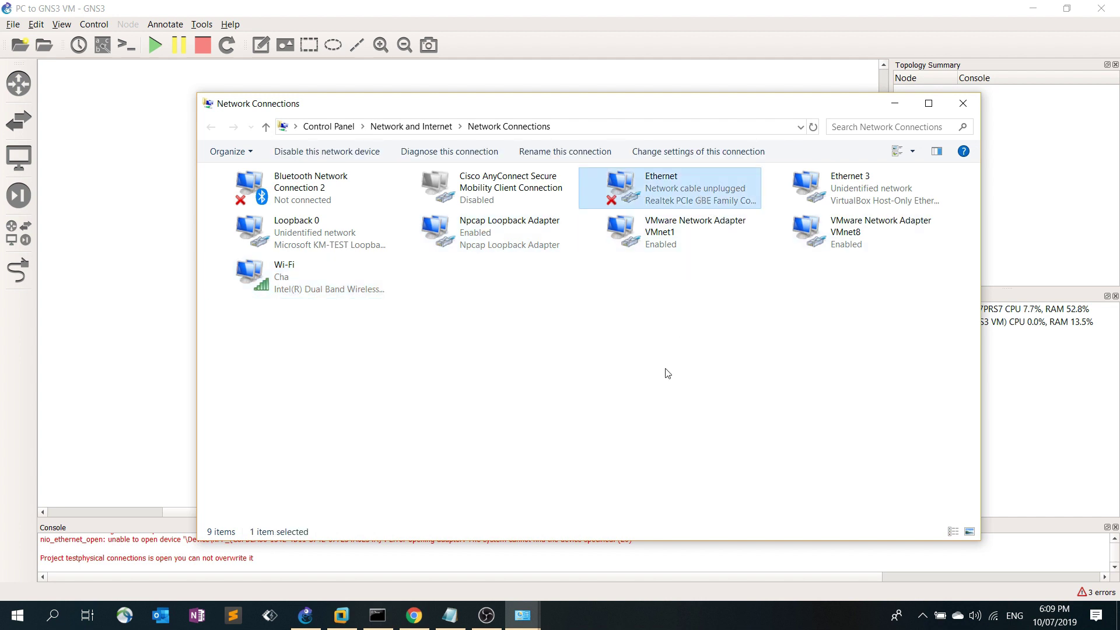
click(655, 305)
click(663, 194)
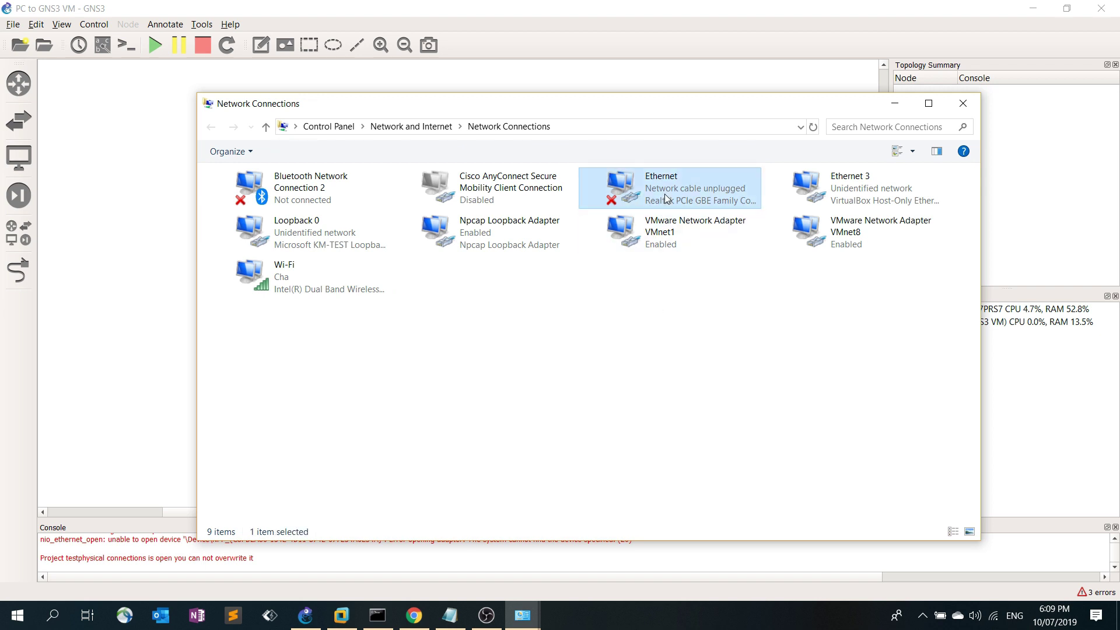
click(733, 332)
click(895, 104)
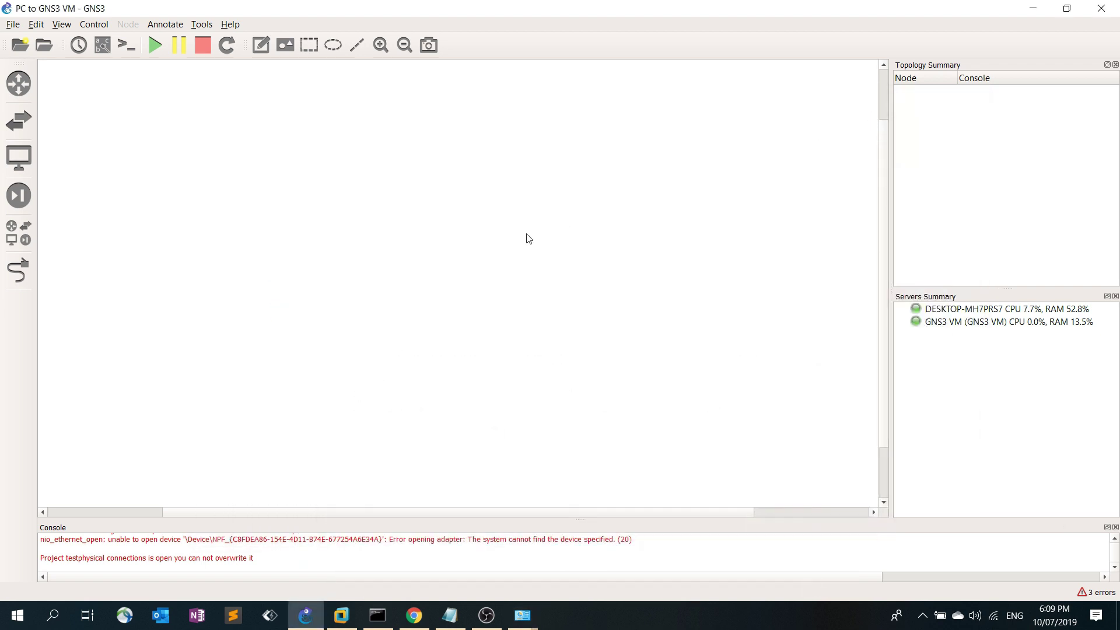
Review the setup notes and bring the GNS3 VM up in VMware Workstation
click(450, 613)
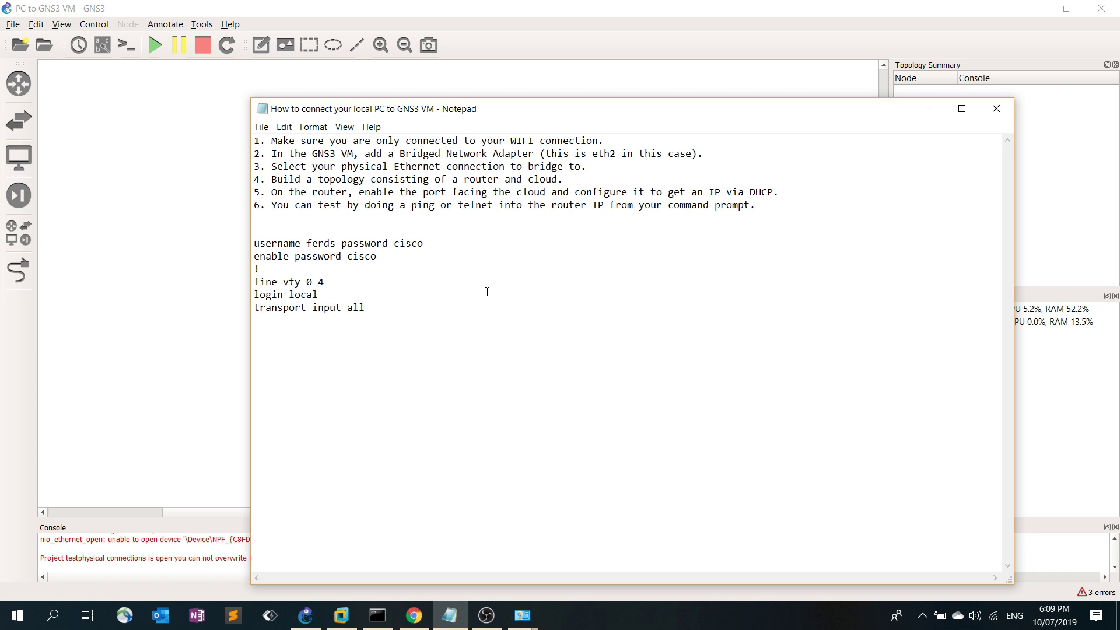
click(217, 255)
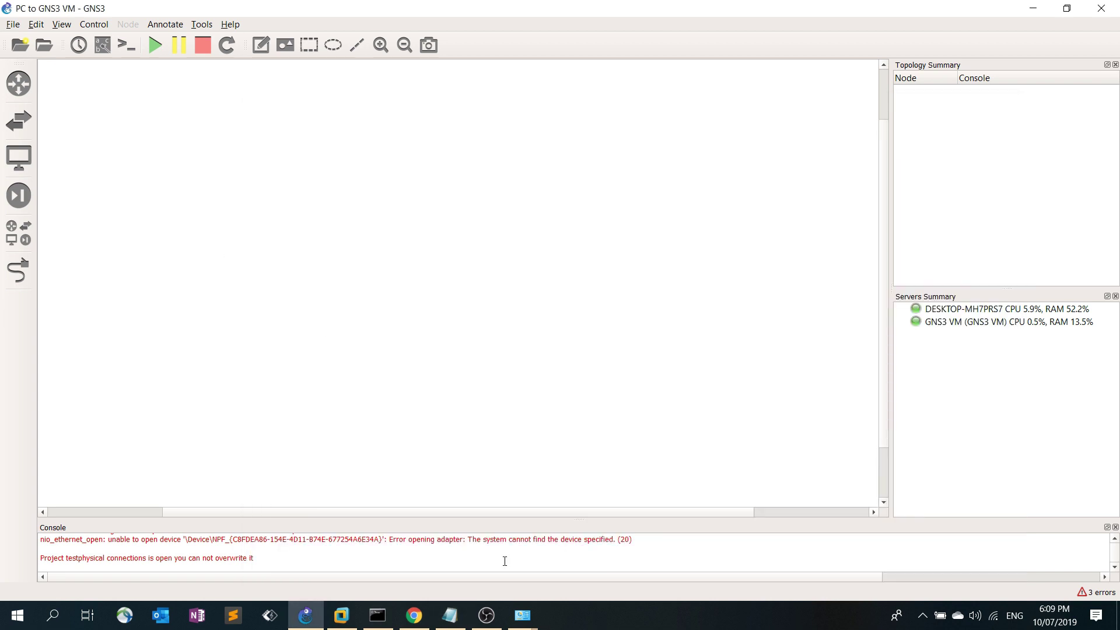
click(340, 623)
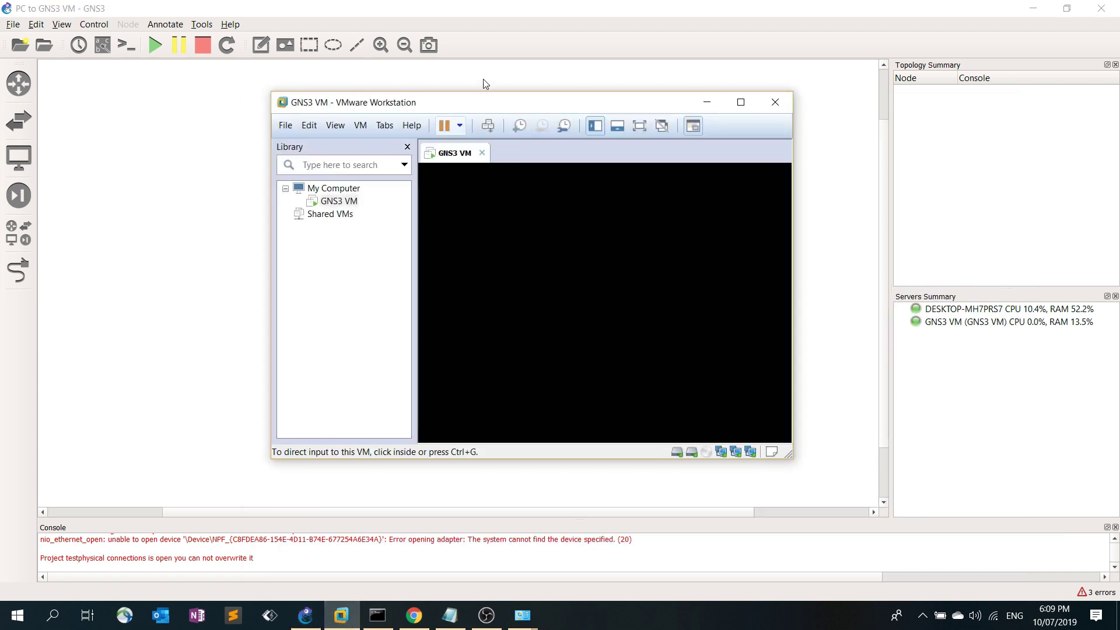
drag(490, 108, 502, 122)
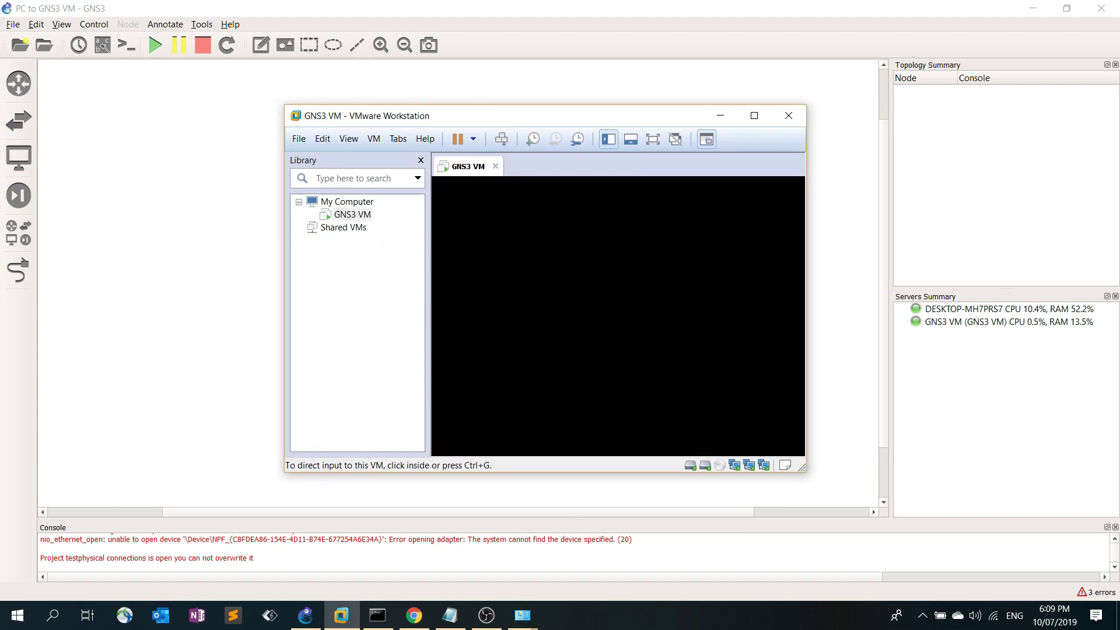
Add a bridged Network Adapter 4 to the GNS3 VM's hardware settings
right_click(362, 217)
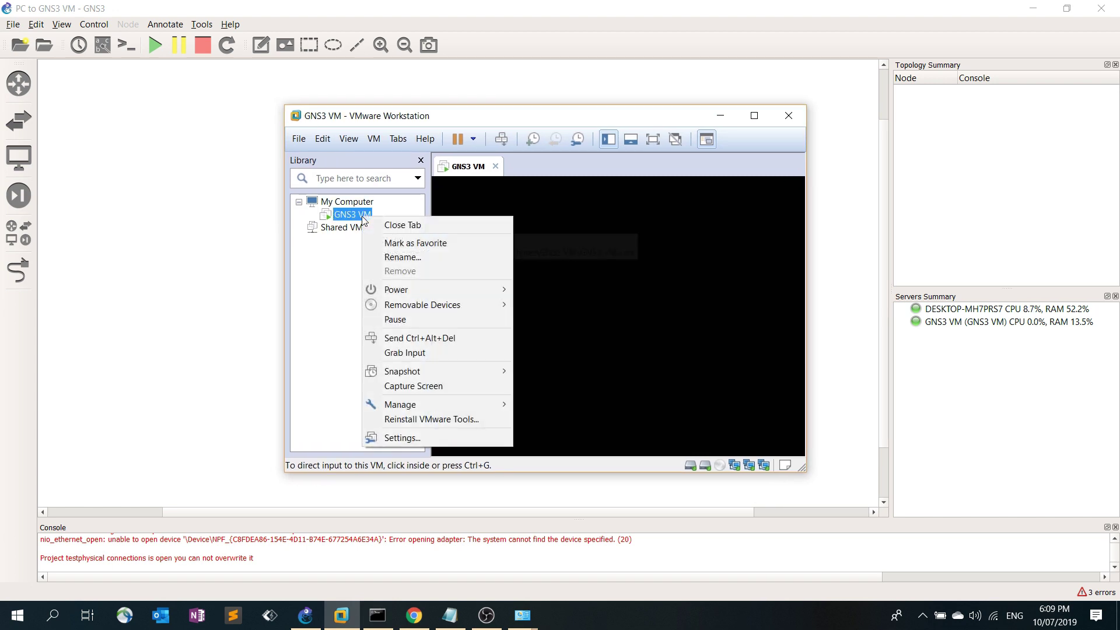
click(401, 437)
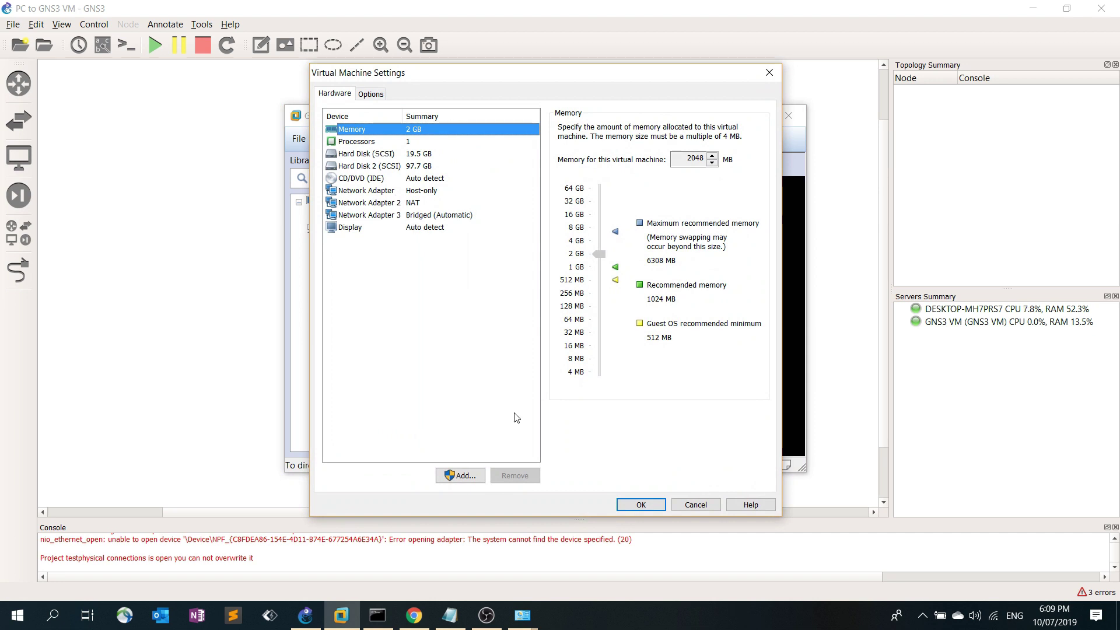
click(461, 475)
click(453, 283)
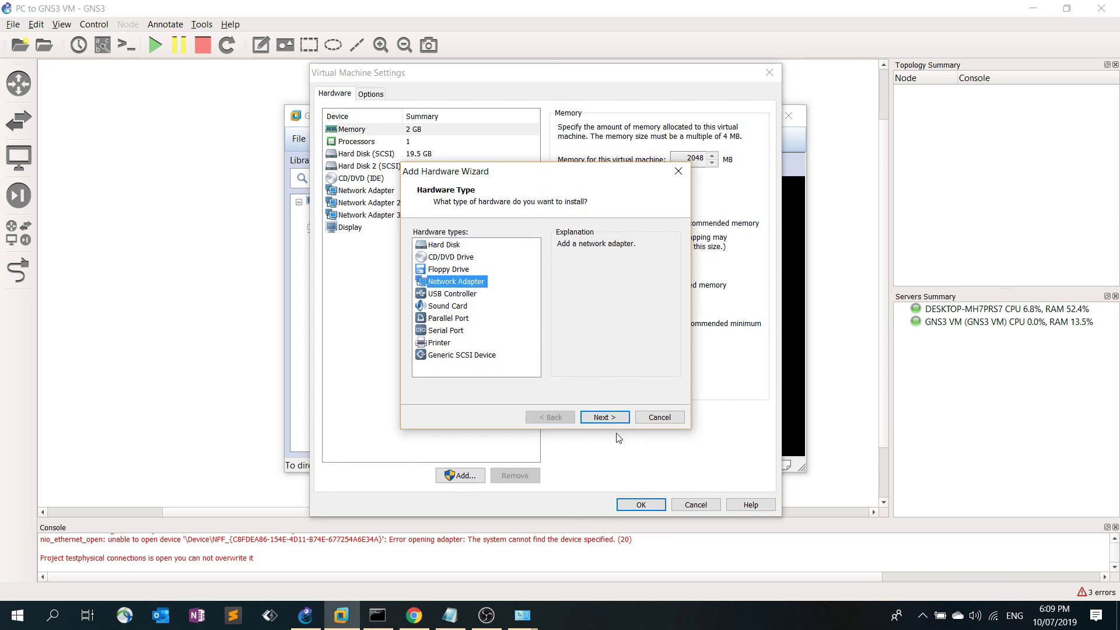
click(611, 418)
click(430, 246)
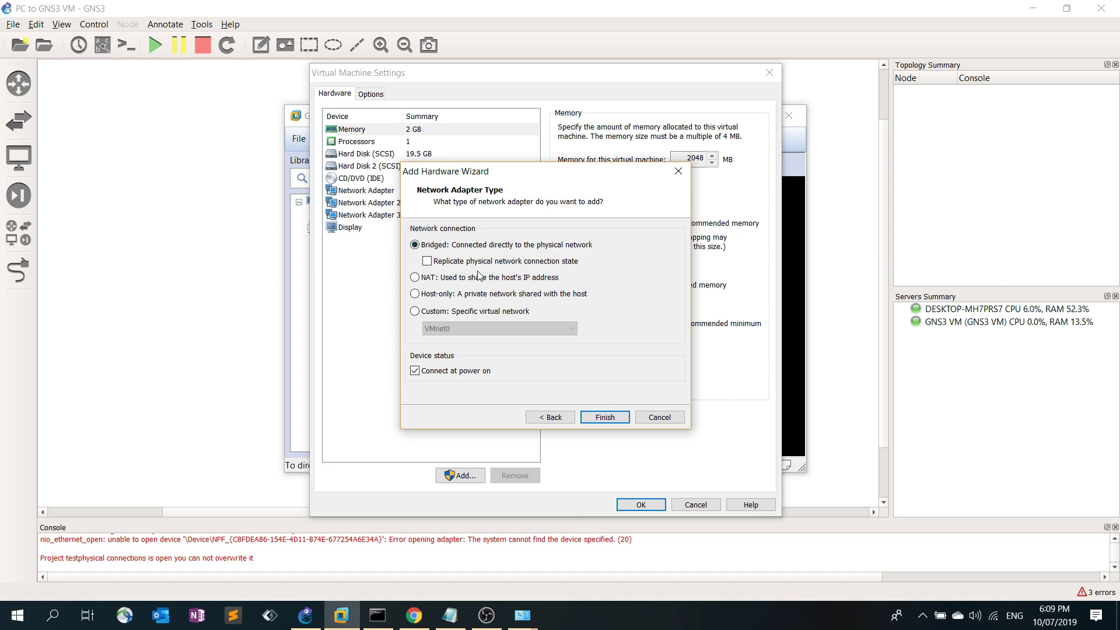
click(605, 417)
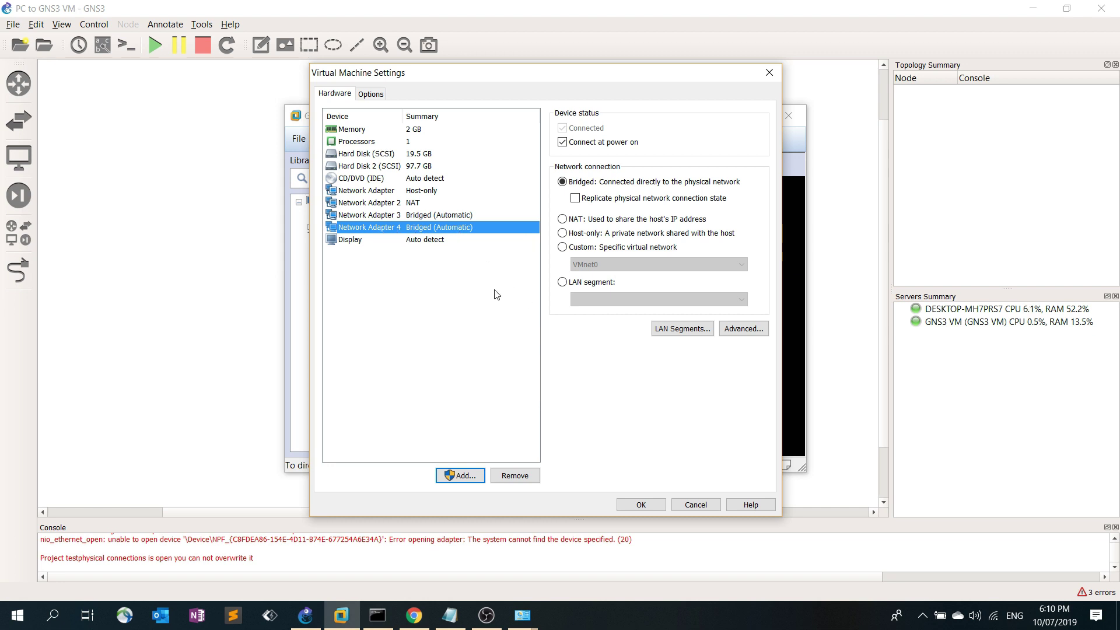
Remove the redundant Network Adapter 4, check Adapter 3 is bridged, and save the settings
click(510, 475)
click(510, 476)
click(474, 275)
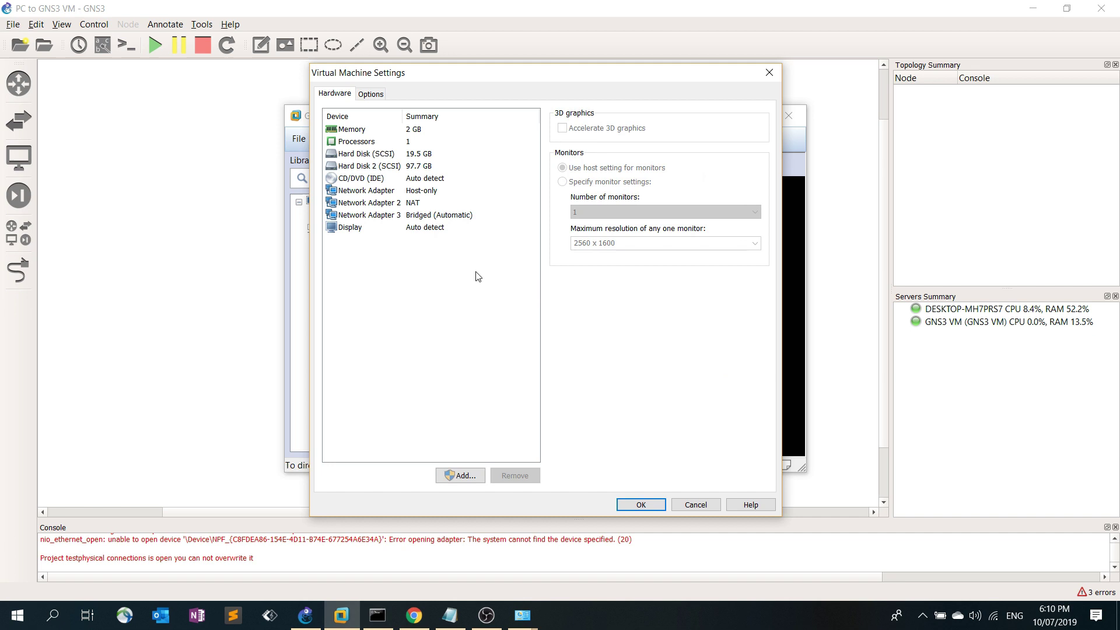
click(495, 215)
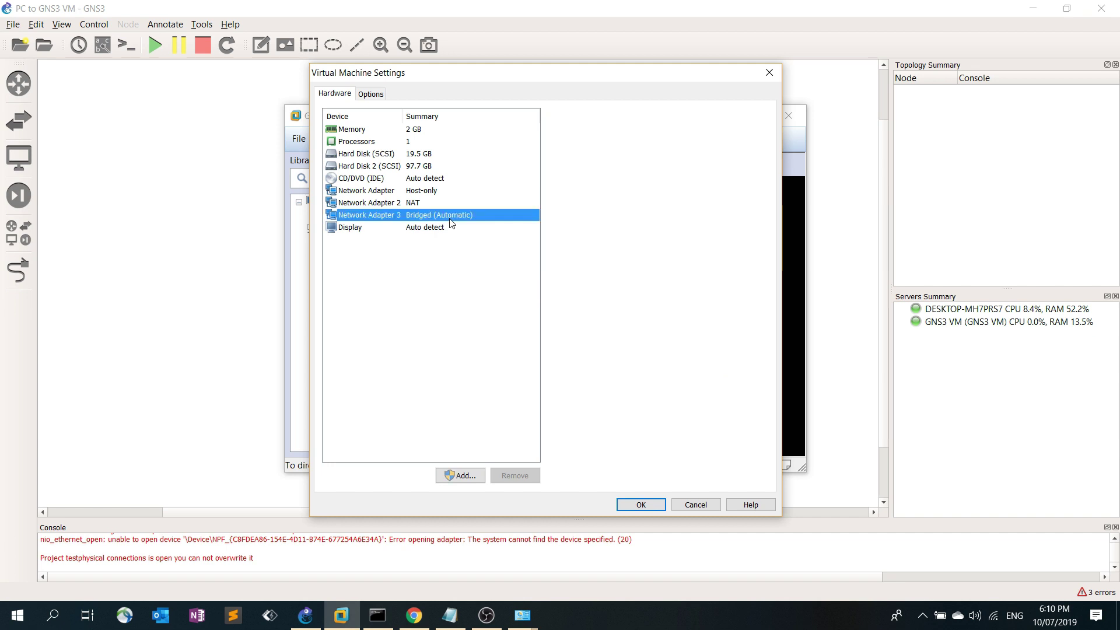
click(641, 504)
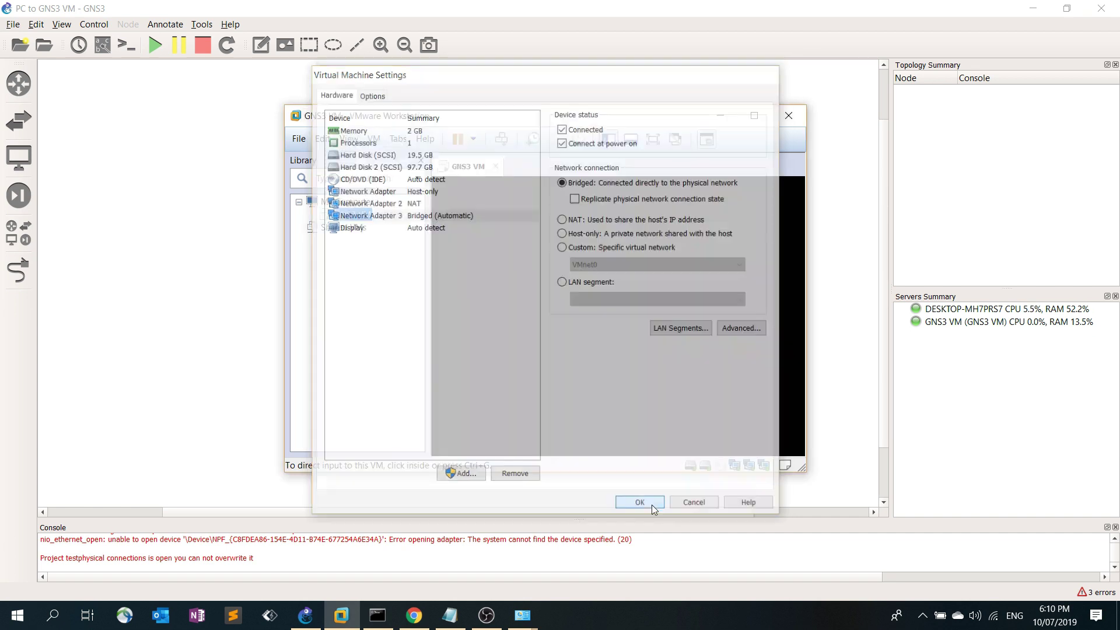
Open VMware's Virtual Network Editor via Edit, showing VMnet0 bridged to the Realtek adapter
click(156, 250)
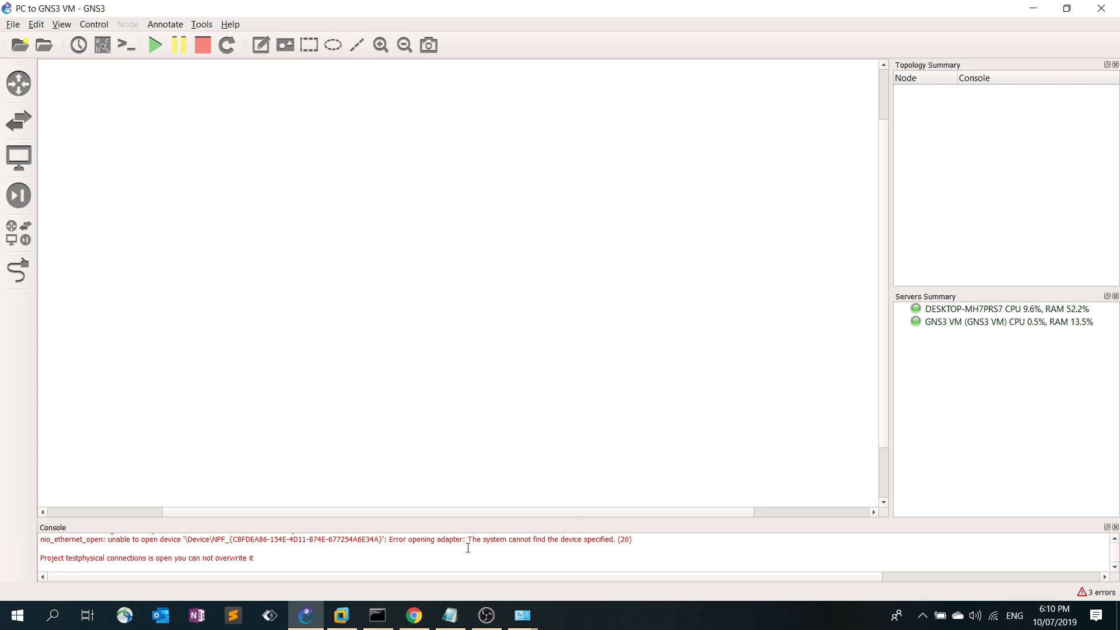
click(450, 615)
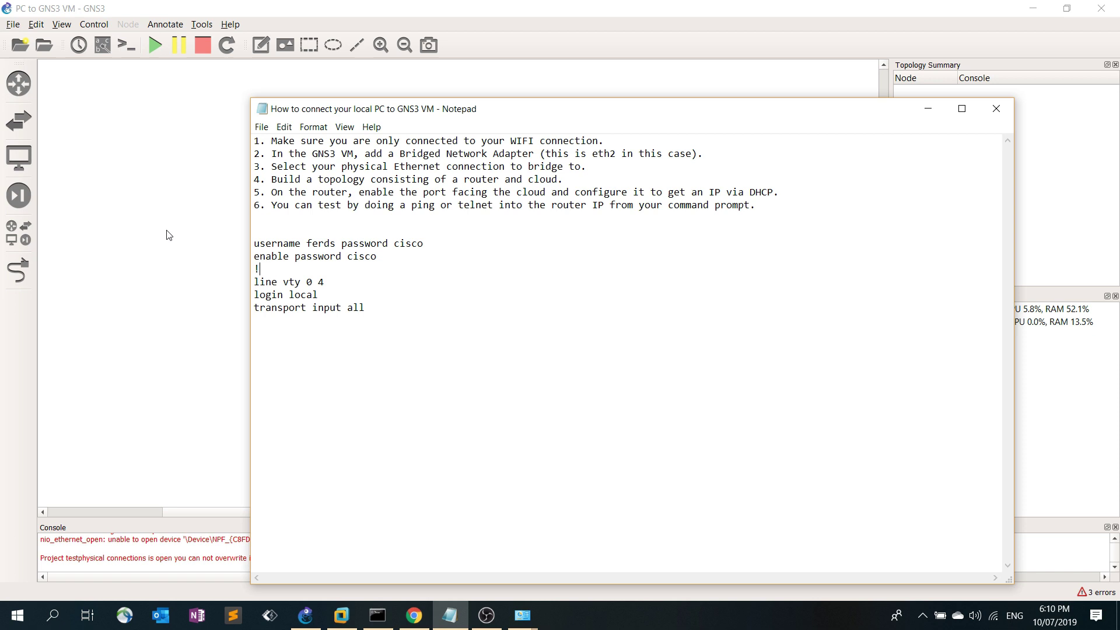
click(333, 616)
click(322, 139)
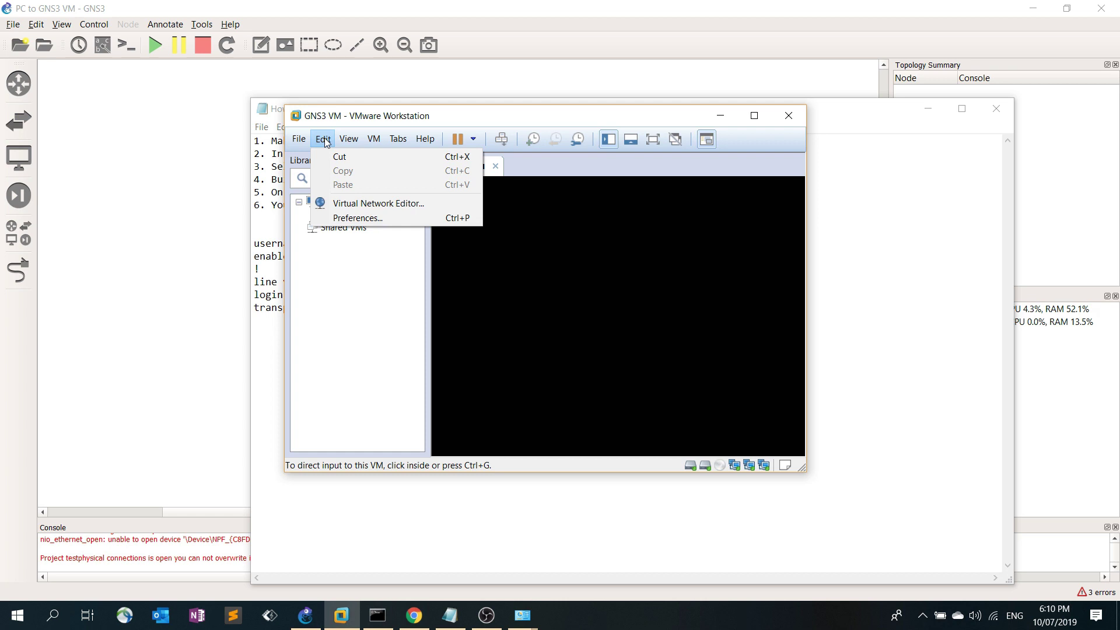
click(350, 203)
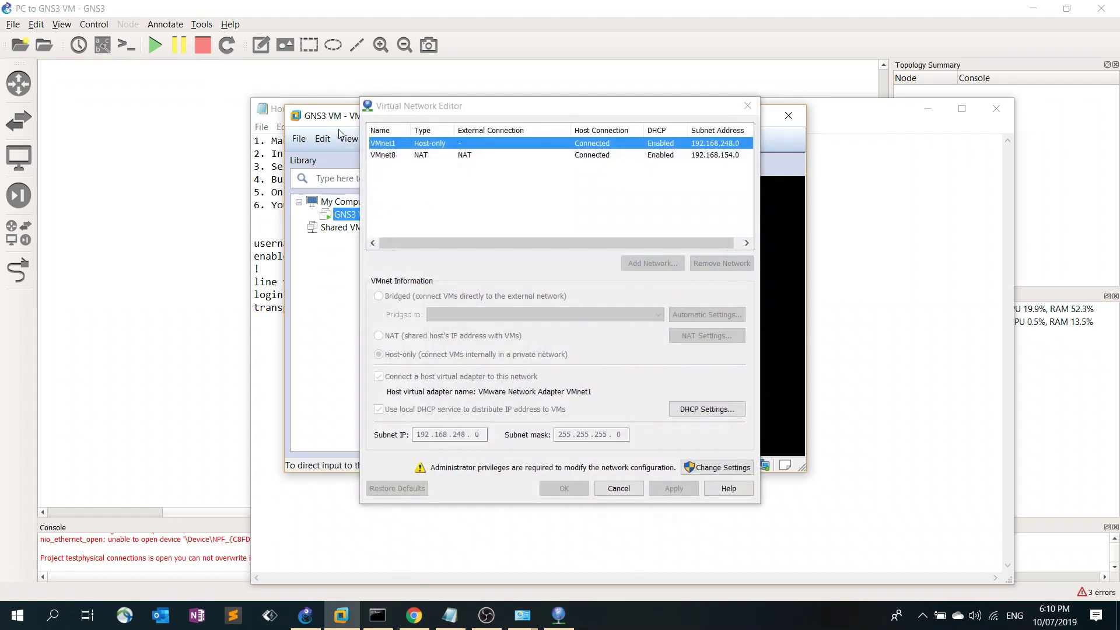
drag(477, 110, 464, 109)
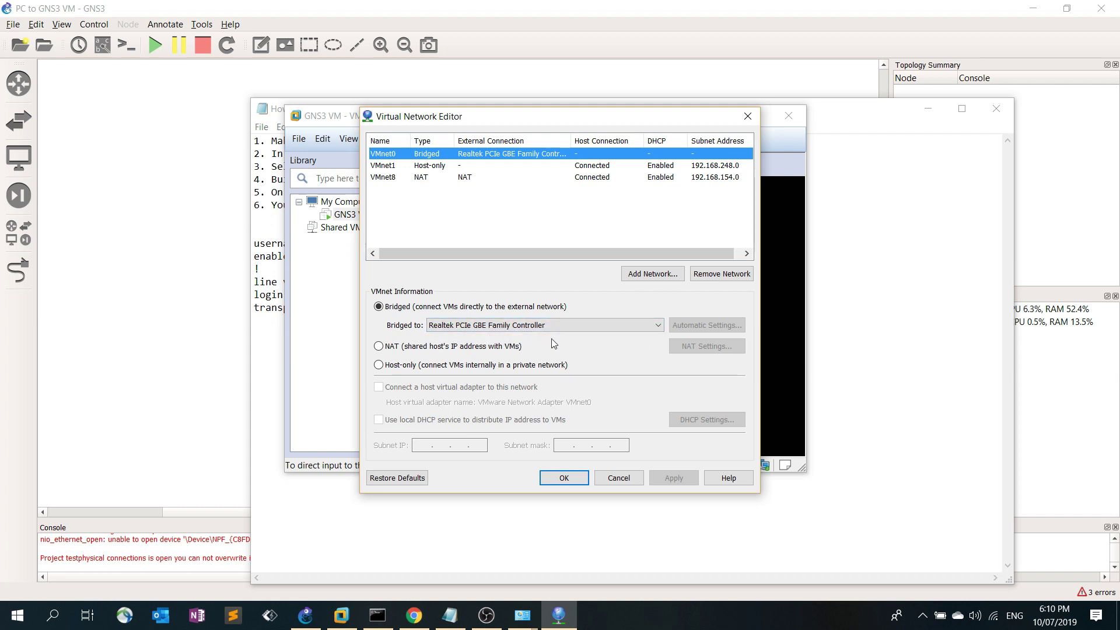
click(522, 616)
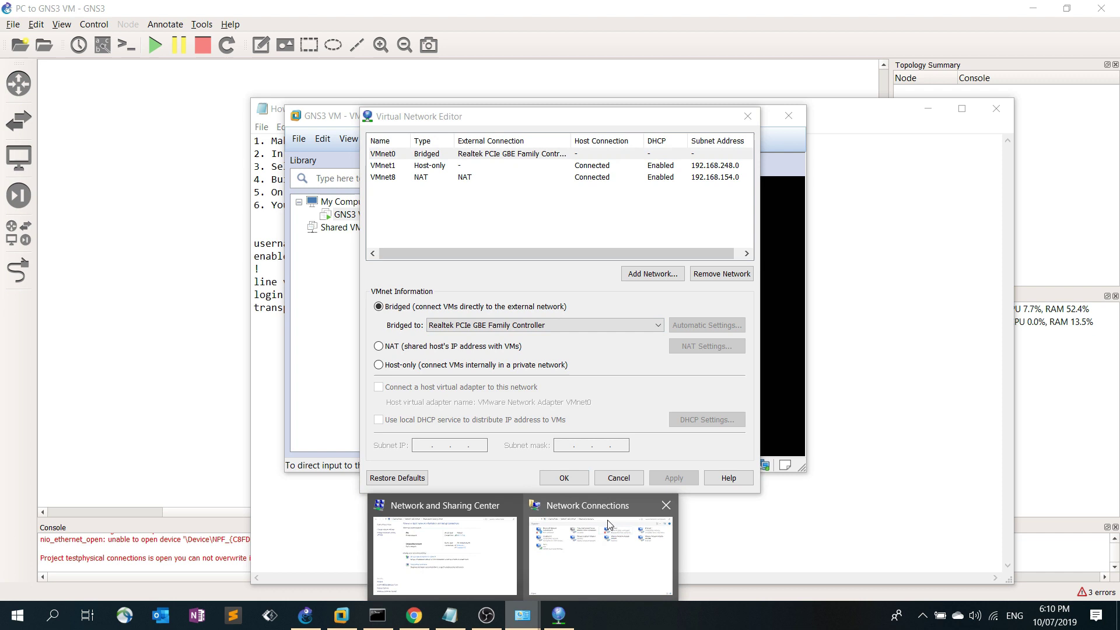
Check the Ethernet adapter in Network Connections, minimize it, and bring the setup notes forward
click(557, 575)
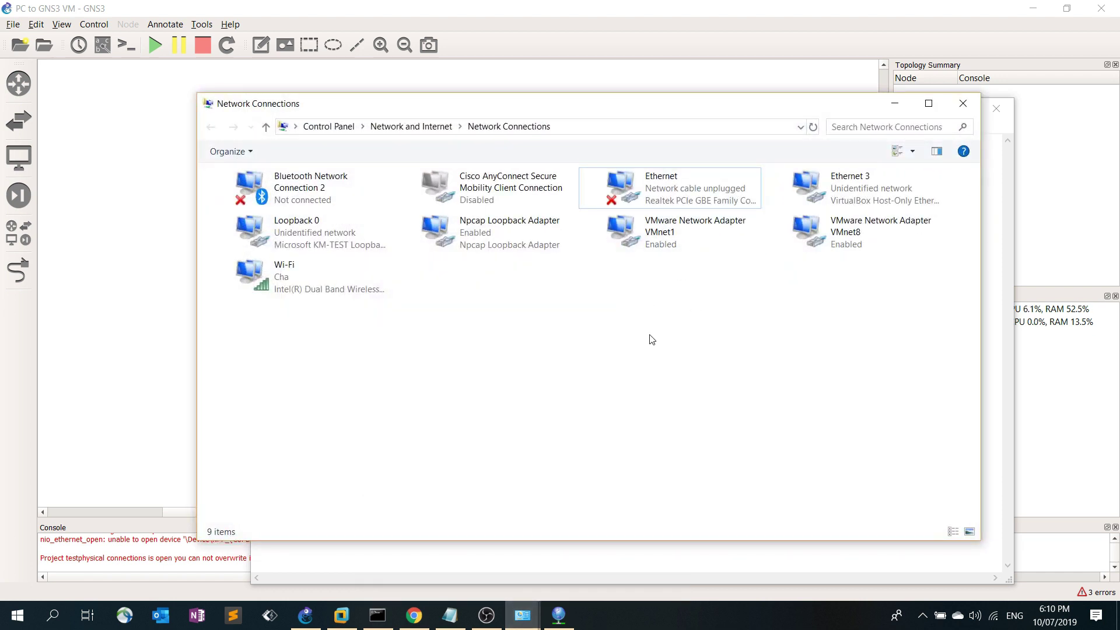
drag(611, 113, 590, 117)
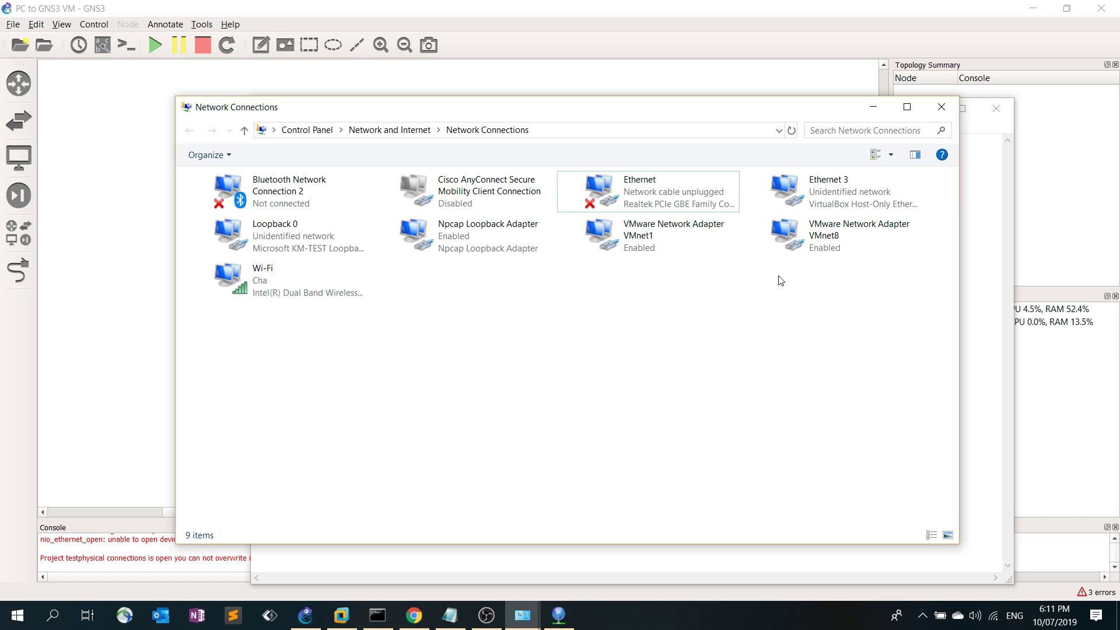
click(638, 198)
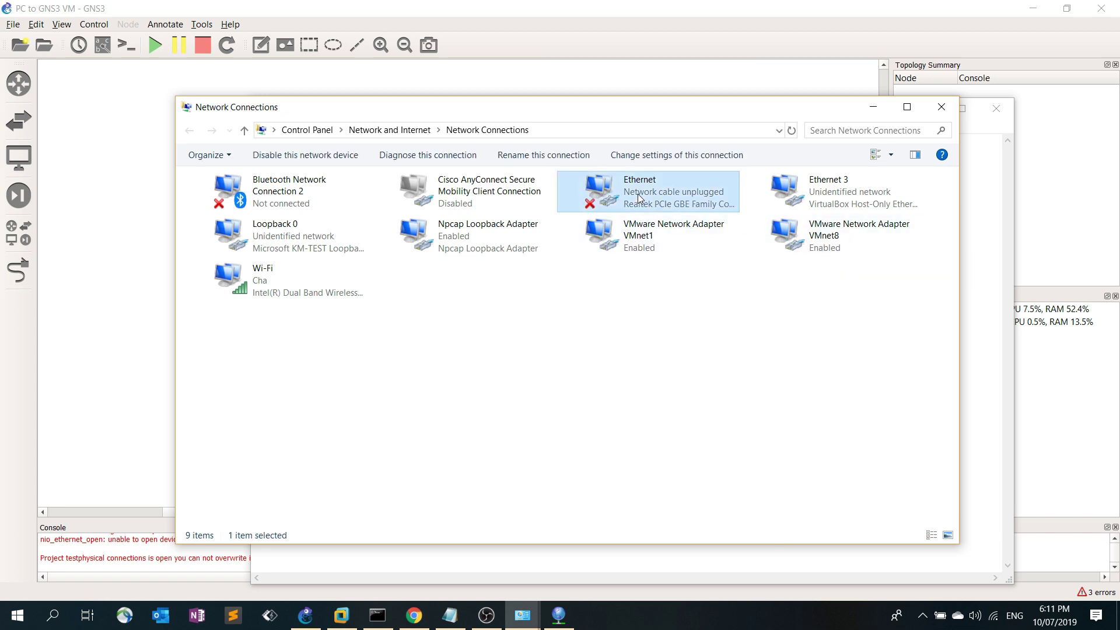
click(873, 107)
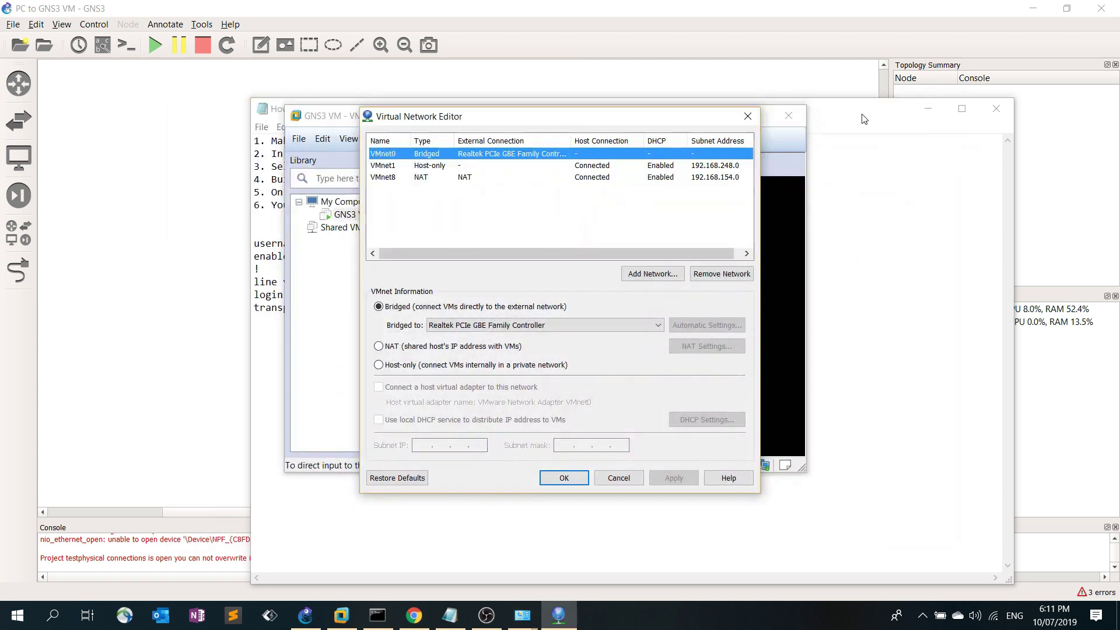
click(862, 279)
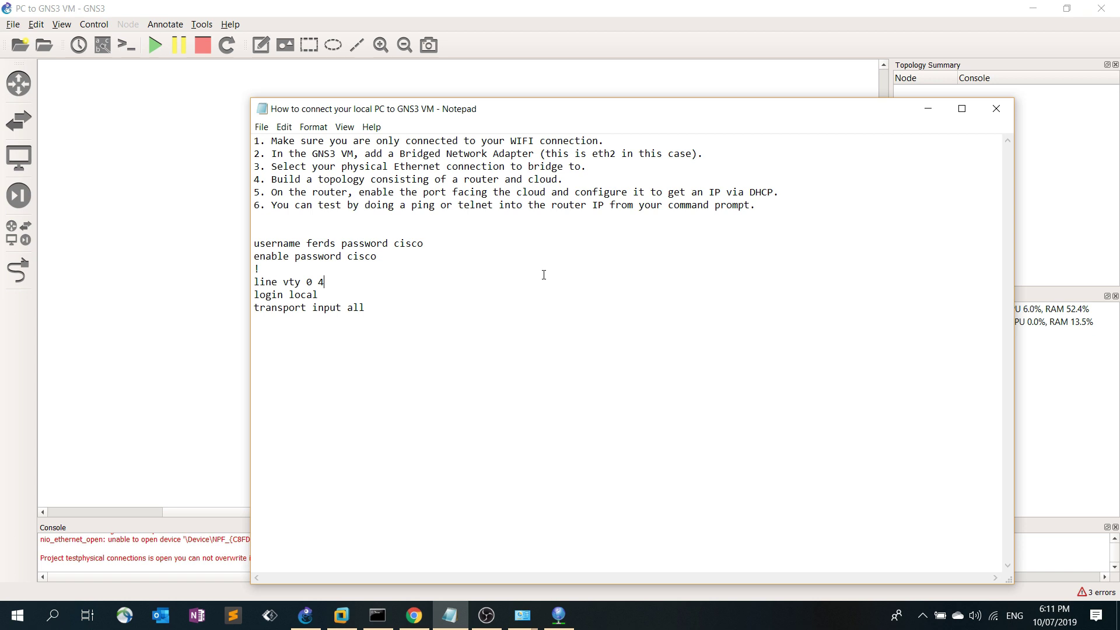
Confirm the virtual network settings, then reopen and close the Virtual Network Editor with VMnet0 bridged
click(927, 109)
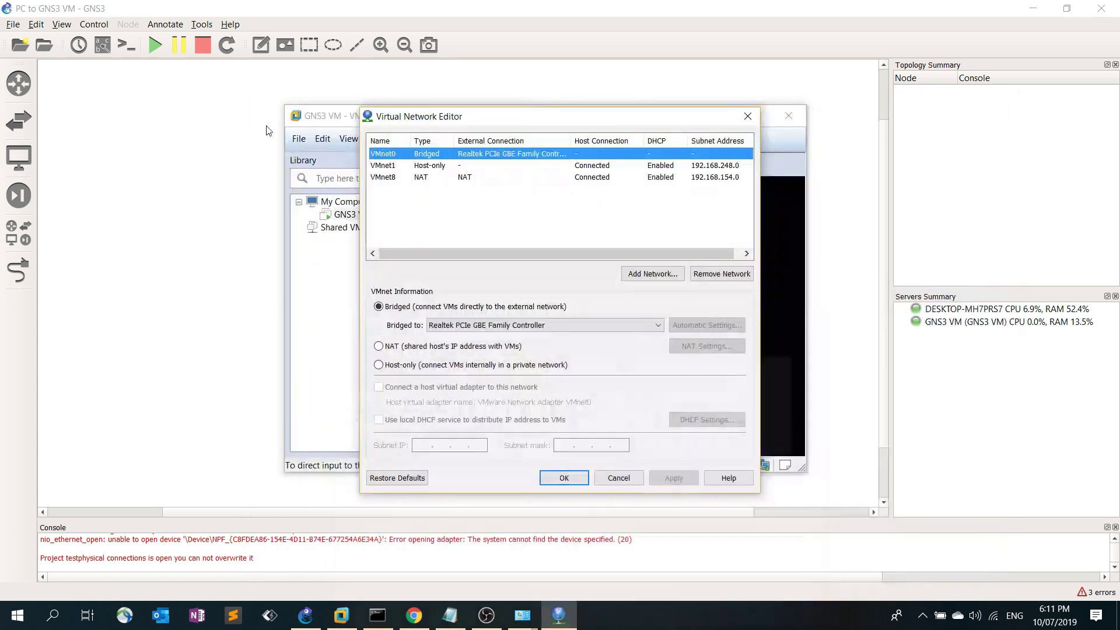
click(577, 483)
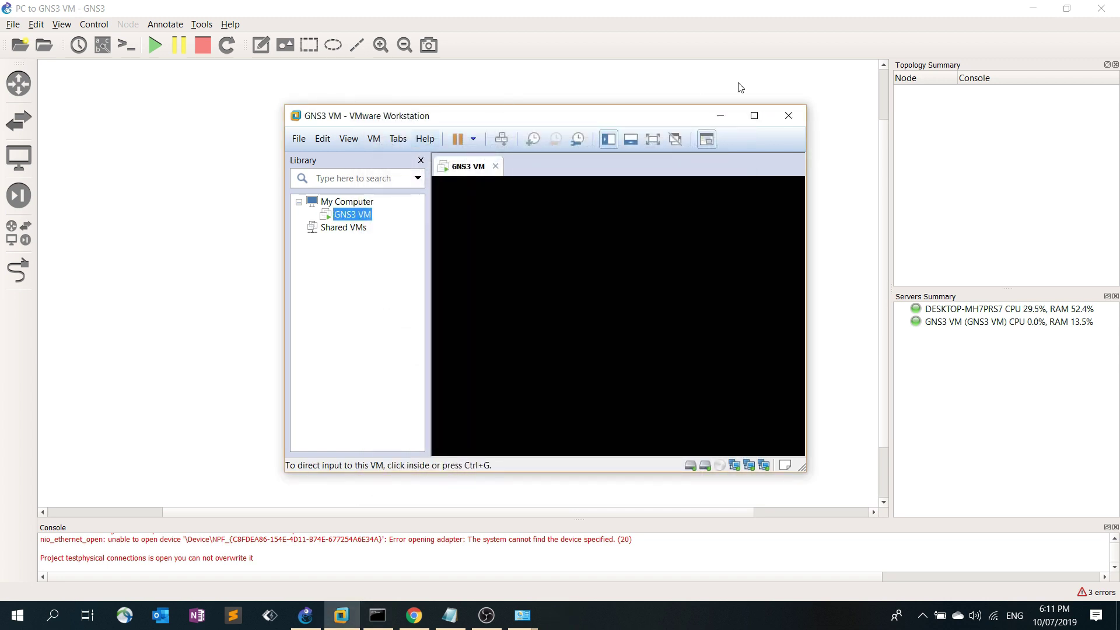
click(322, 138)
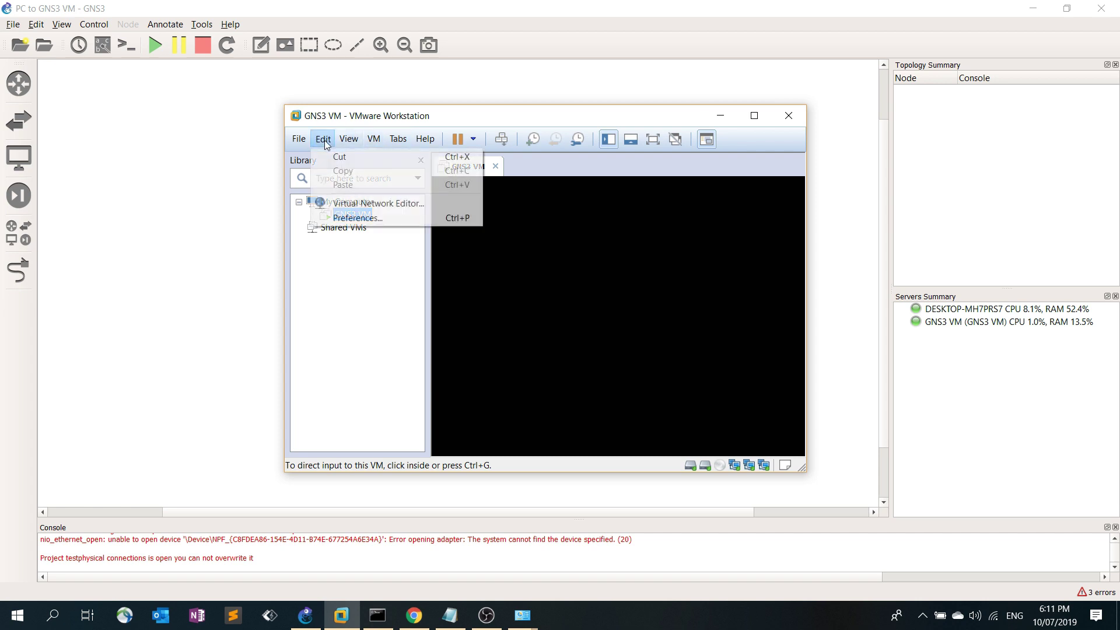
click(382, 208)
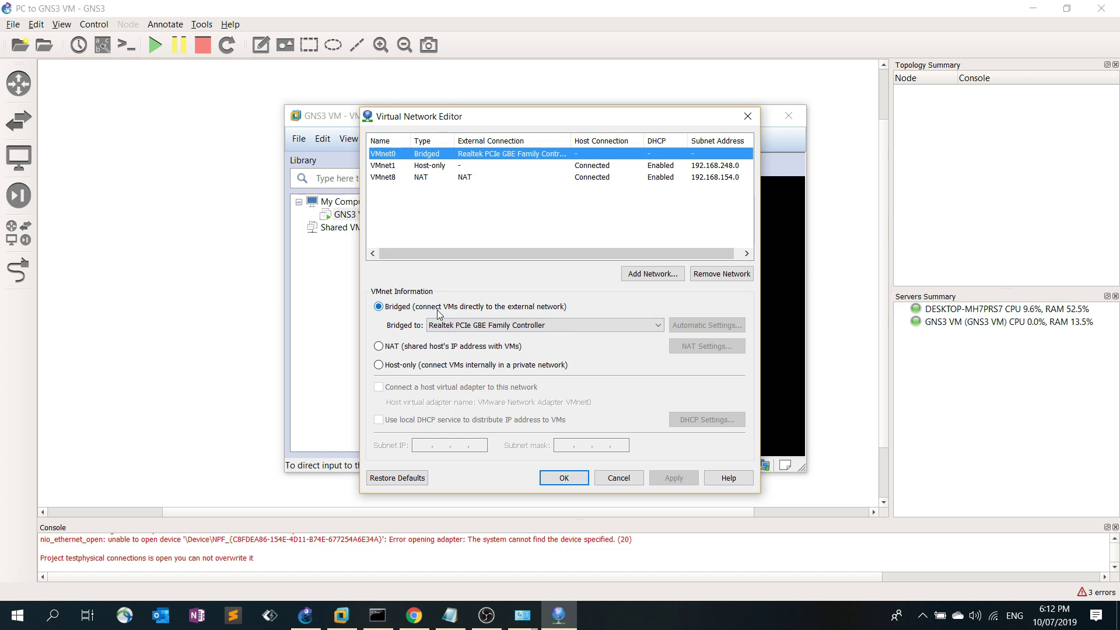
click(564, 477)
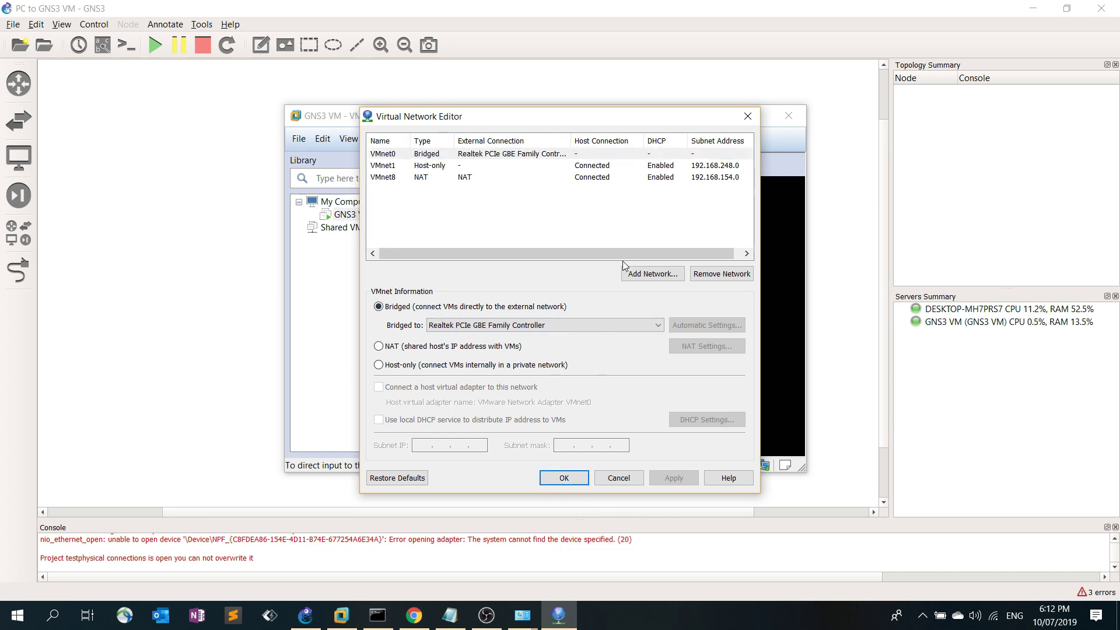
Place a c3725-VM router, R1, on the empty GNS3 canvas
click(720, 116)
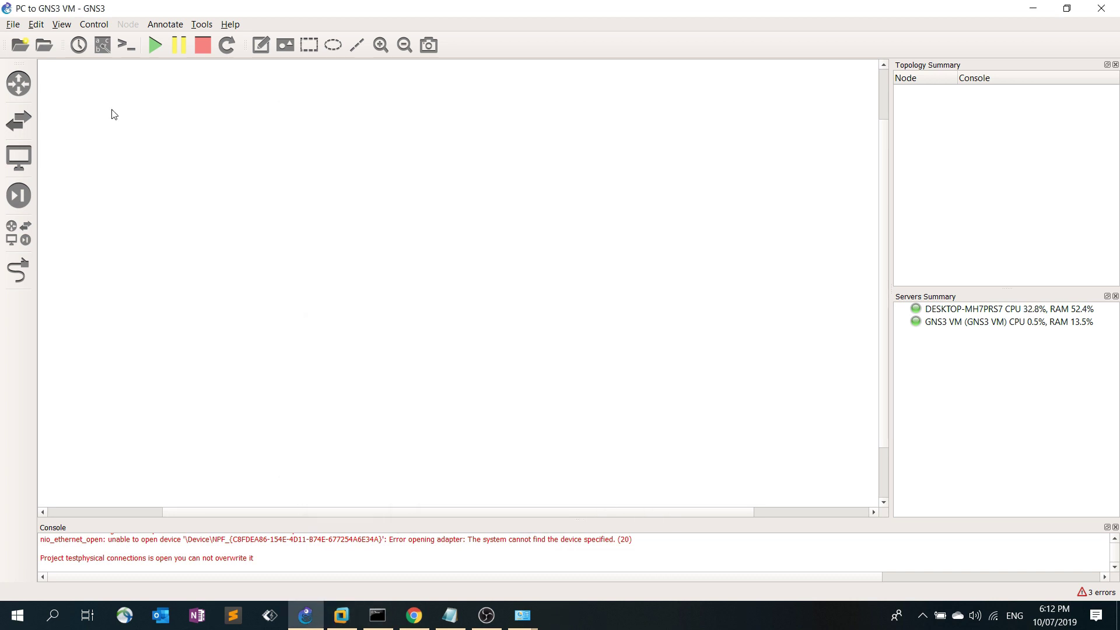
click(34, 86)
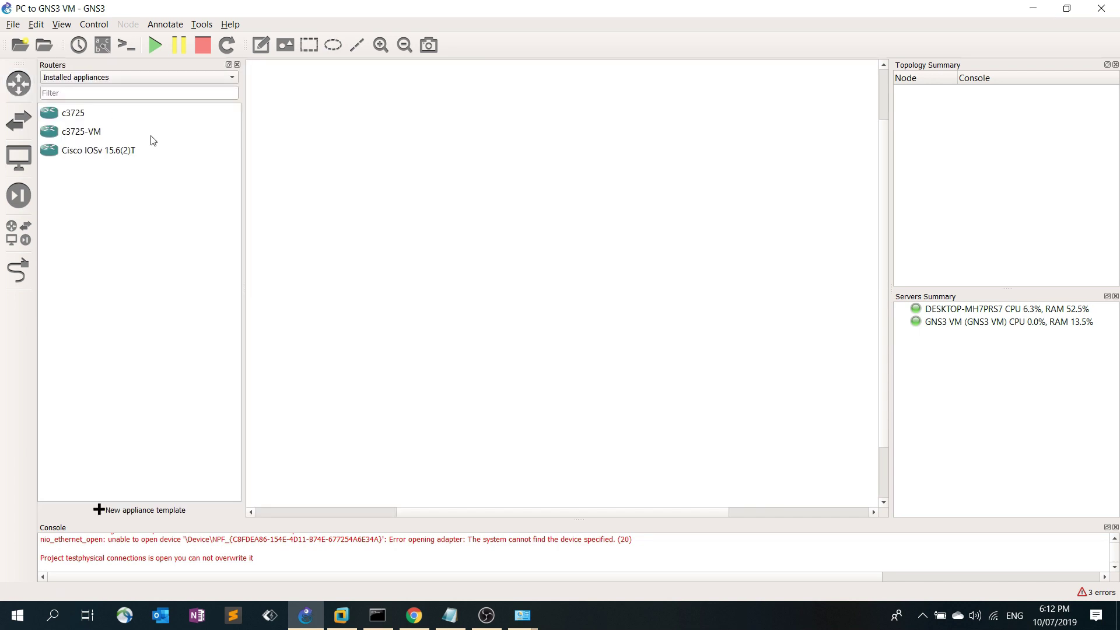
drag(91, 140, 457, 247)
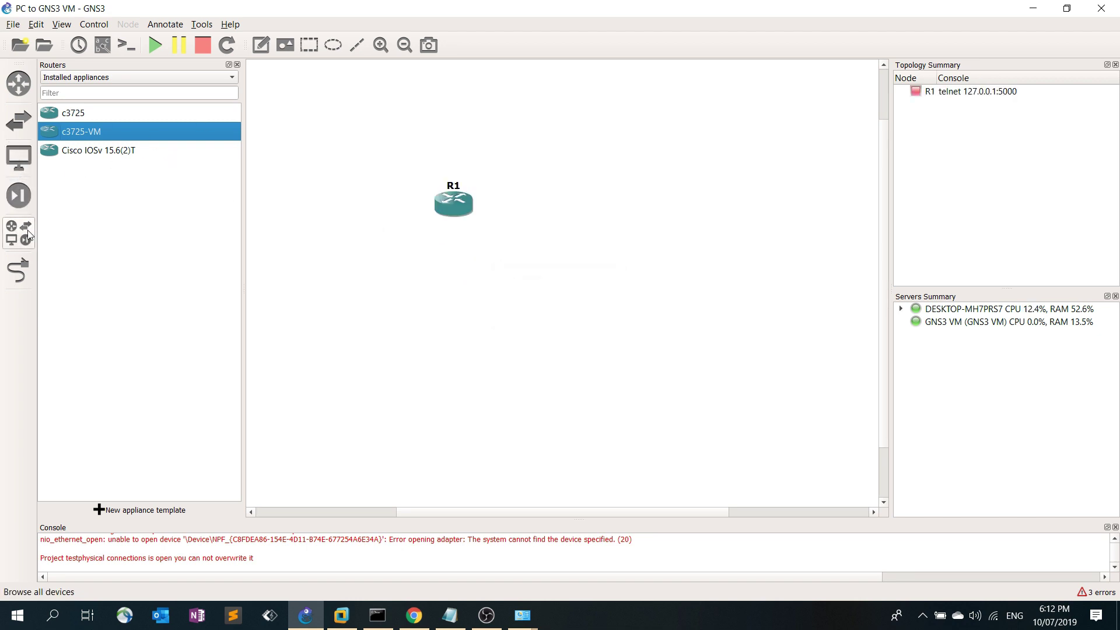
click(16, 168)
Add Cloud-1 to the canvas, hosted on the GNS3 VM server
drag(76, 115, 611, 261)
click(557, 307)
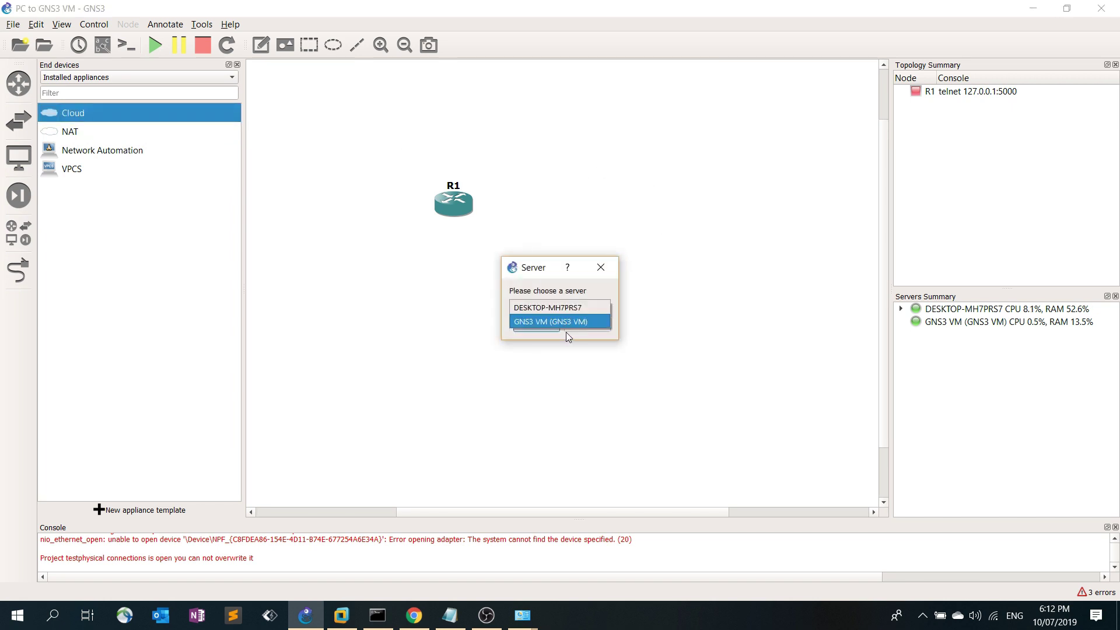
click(566, 330)
click(537, 326)
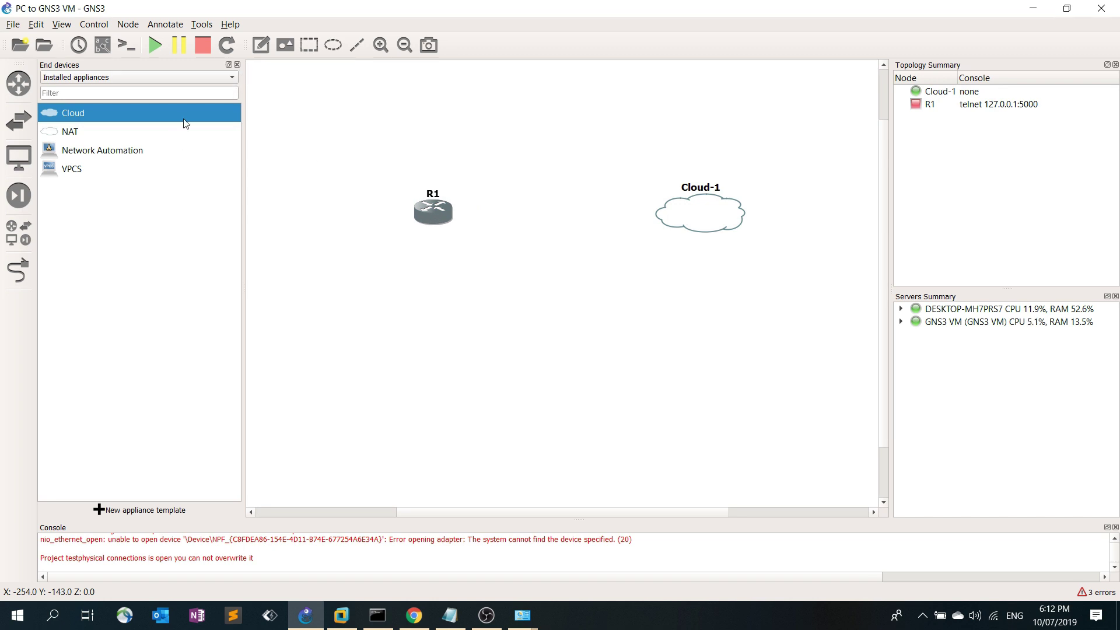
Link R1's FastEthernet0/0 to Cloud-1's eth2 interface
click(237, 65)
click(18, 270)
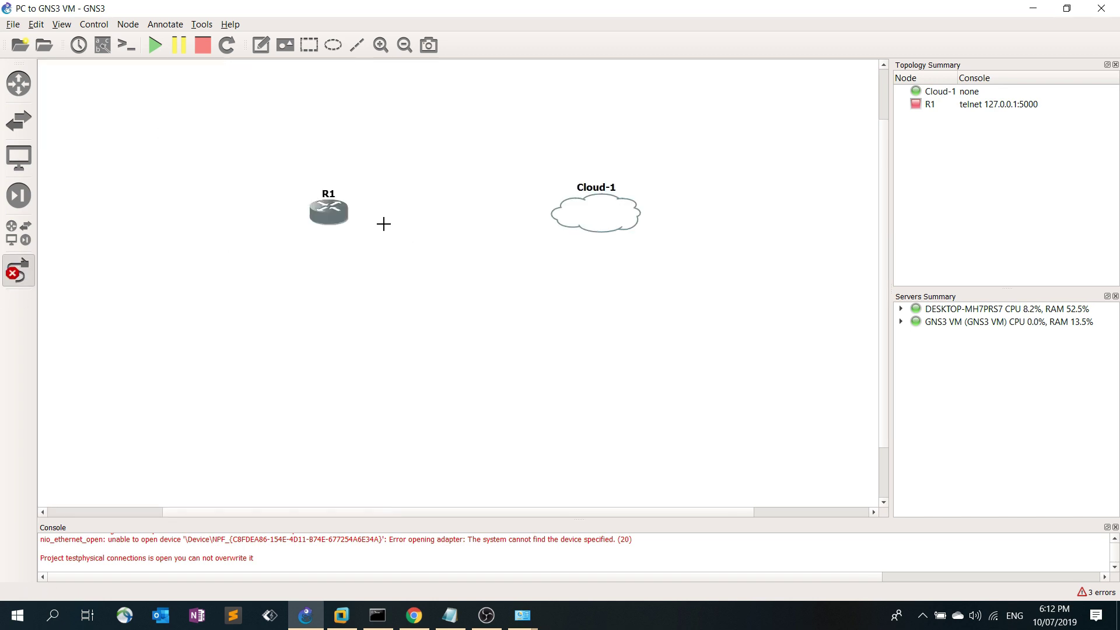
click(349, 217)
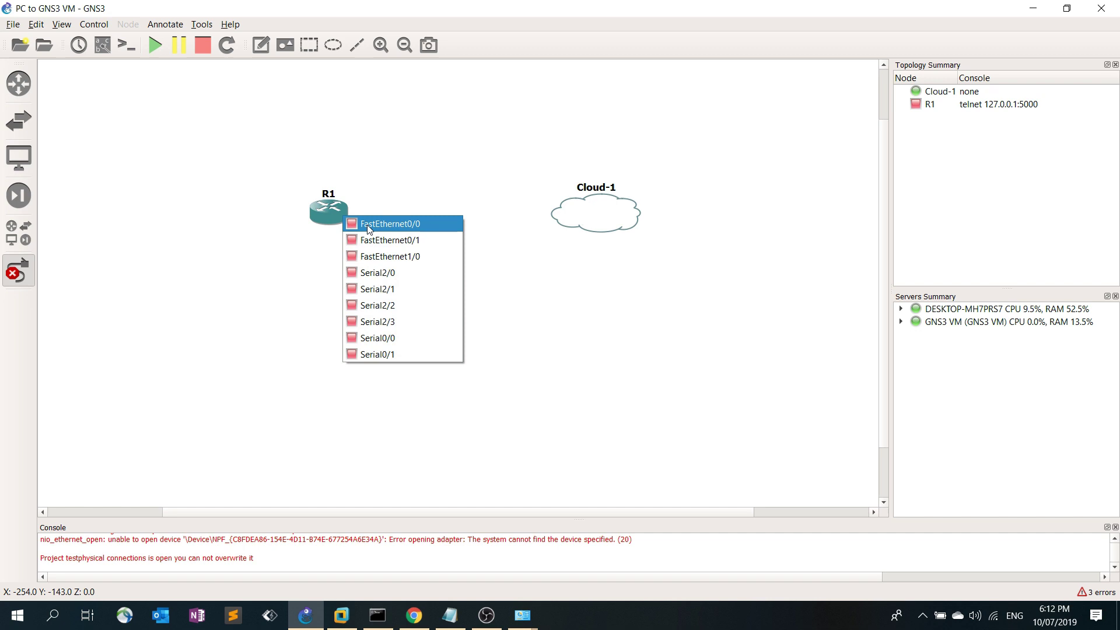
click(374, 223)
click(571, 222)
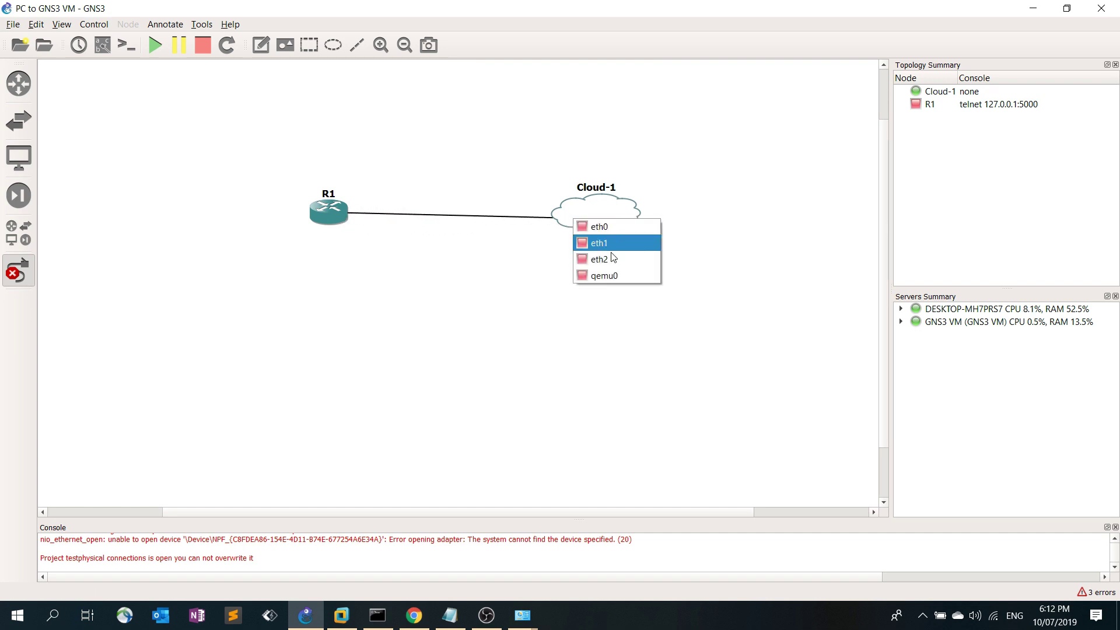
click(450, 615)
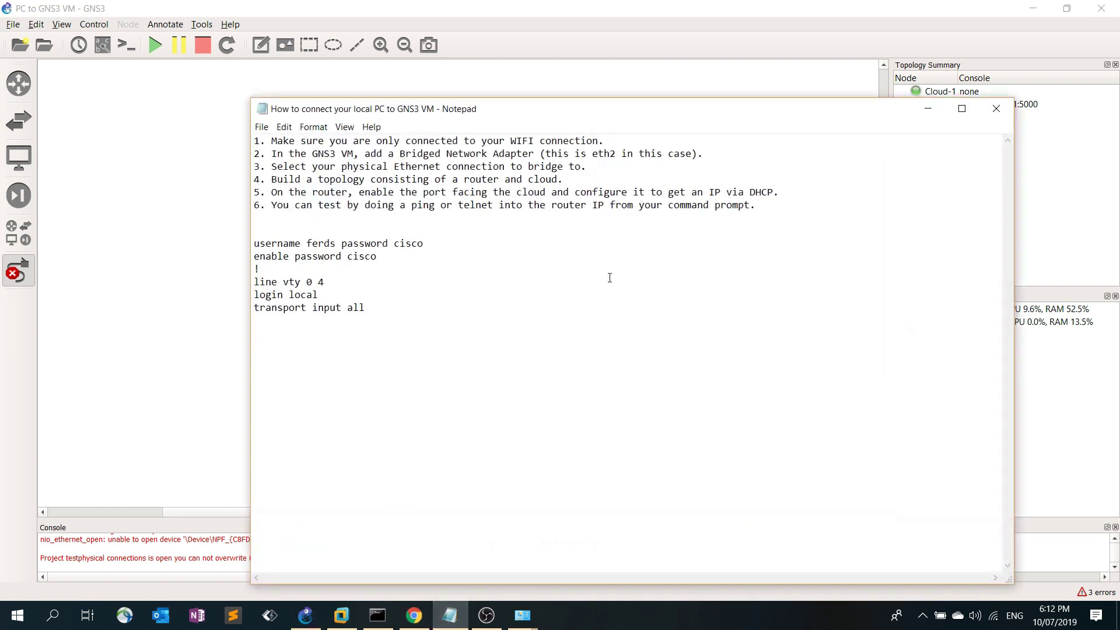
drag(653, 117, 631, 112)
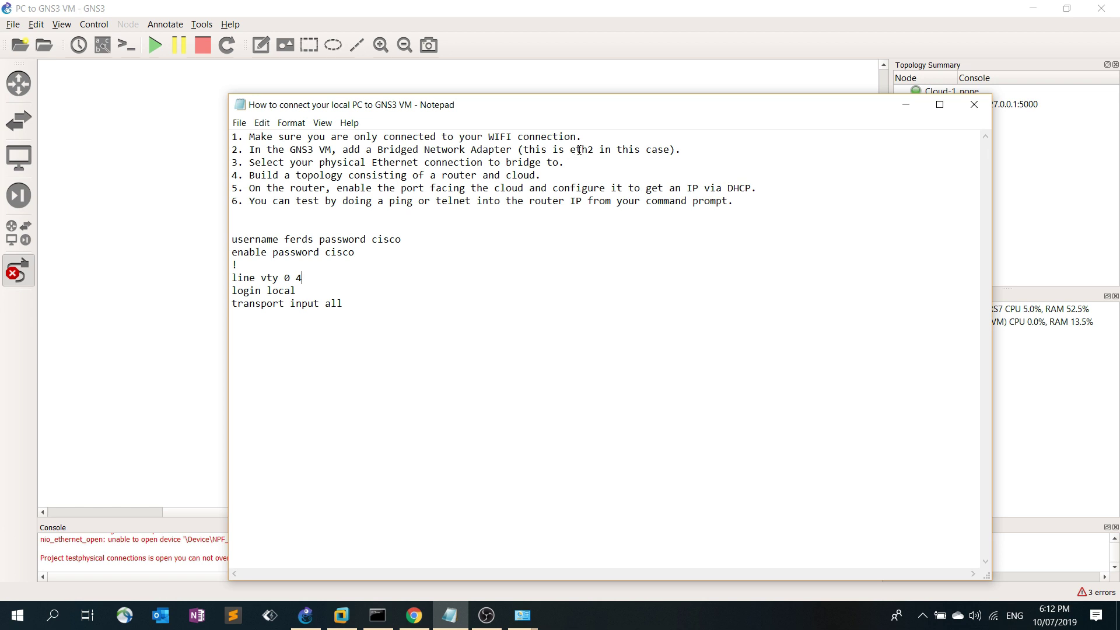
click(906, 104)
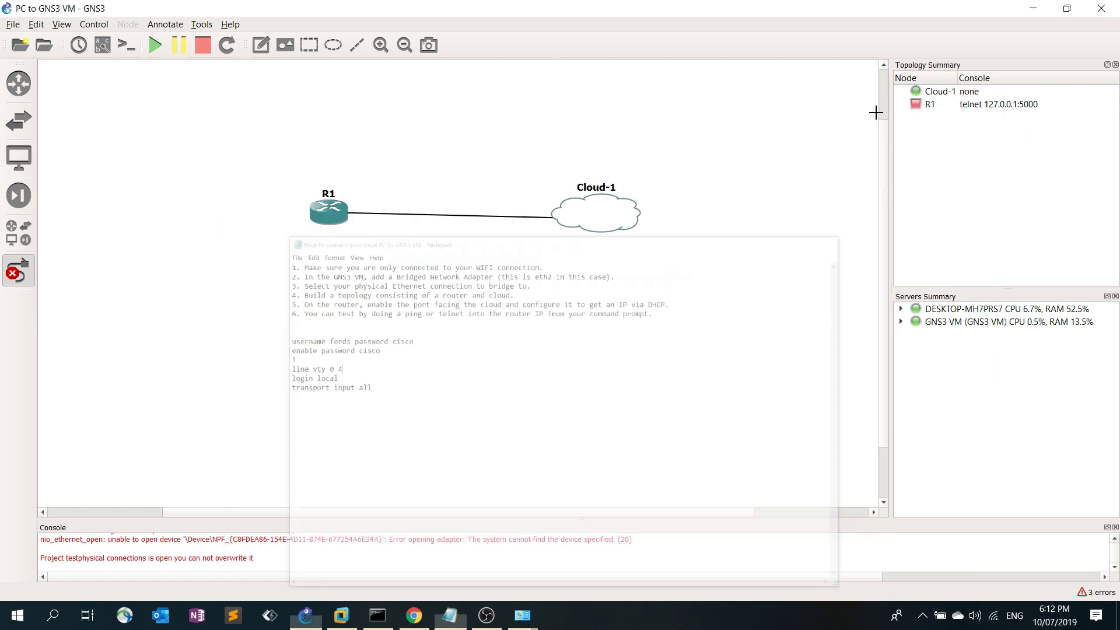
click(588, 215)
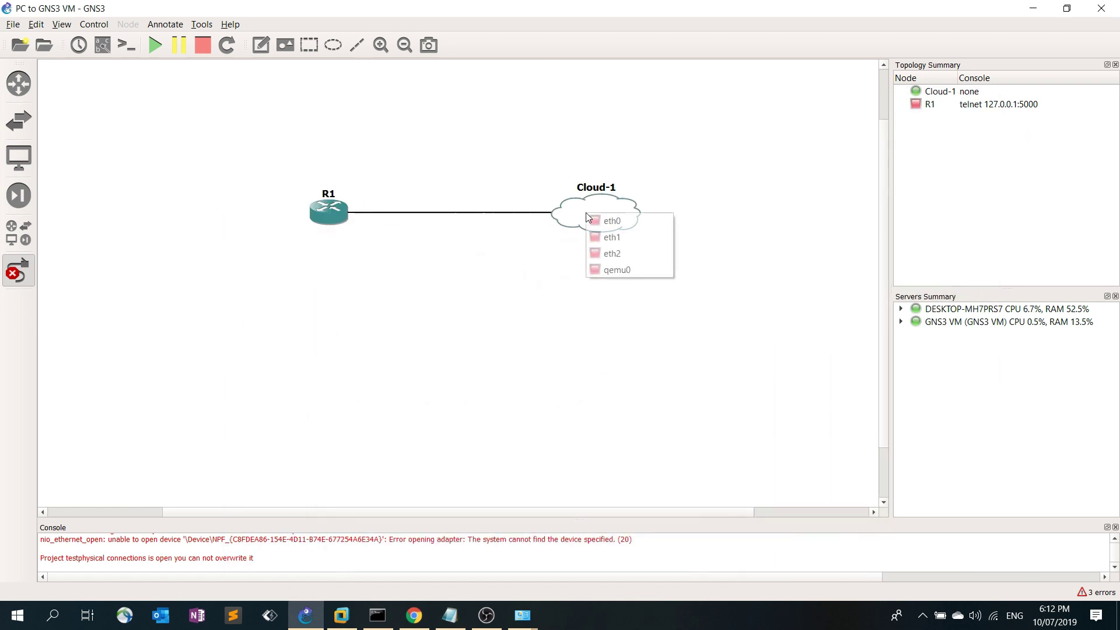
click(609, 253)
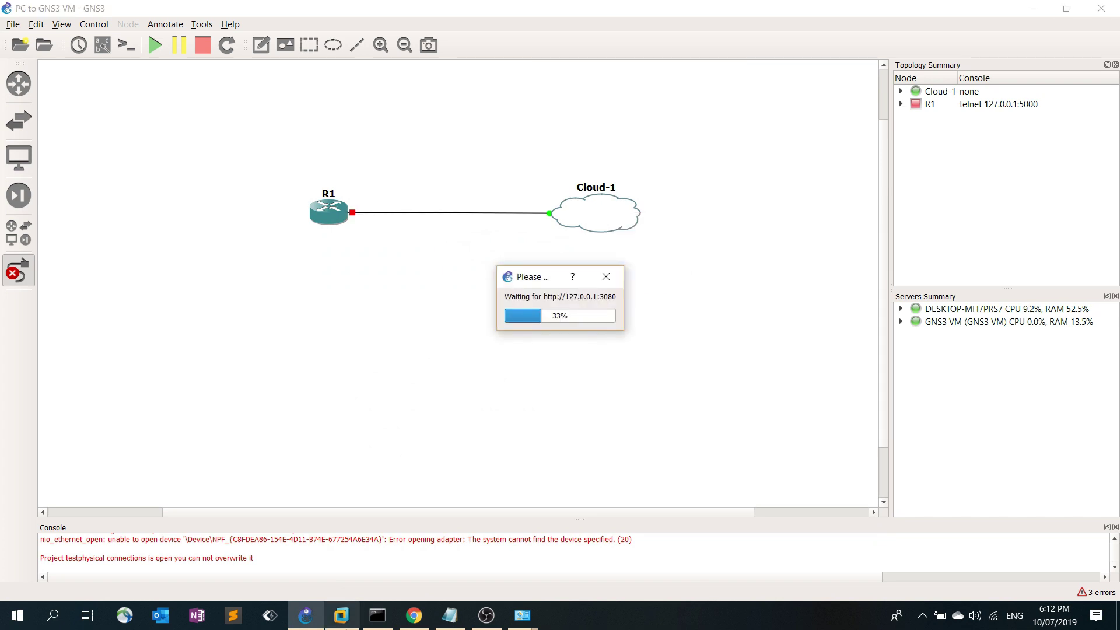
click(342, 619)
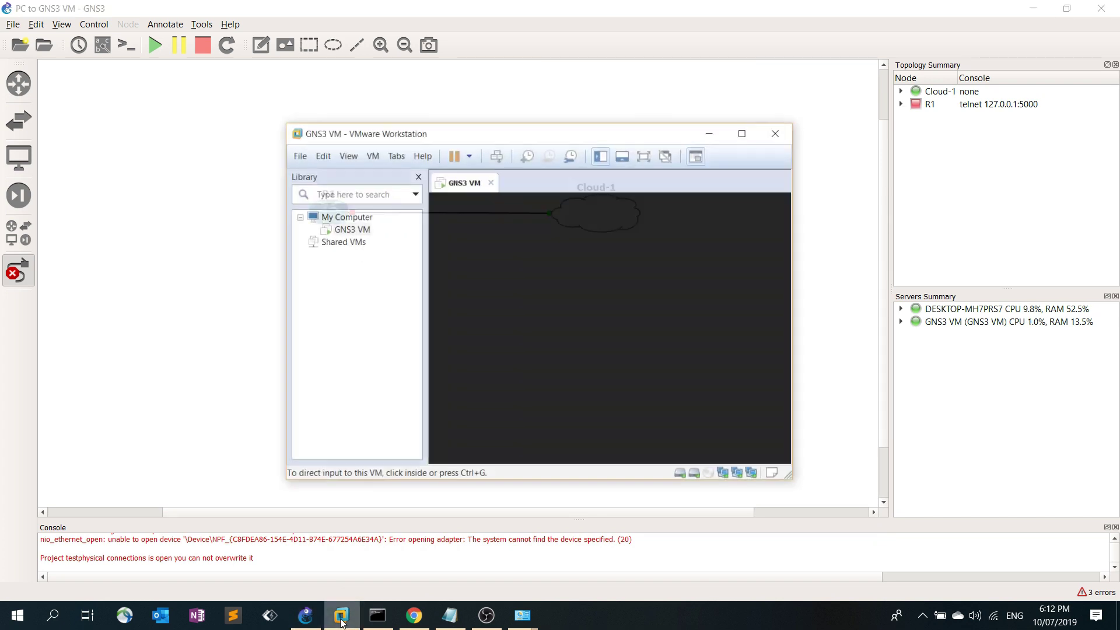
right_click(360, 214)
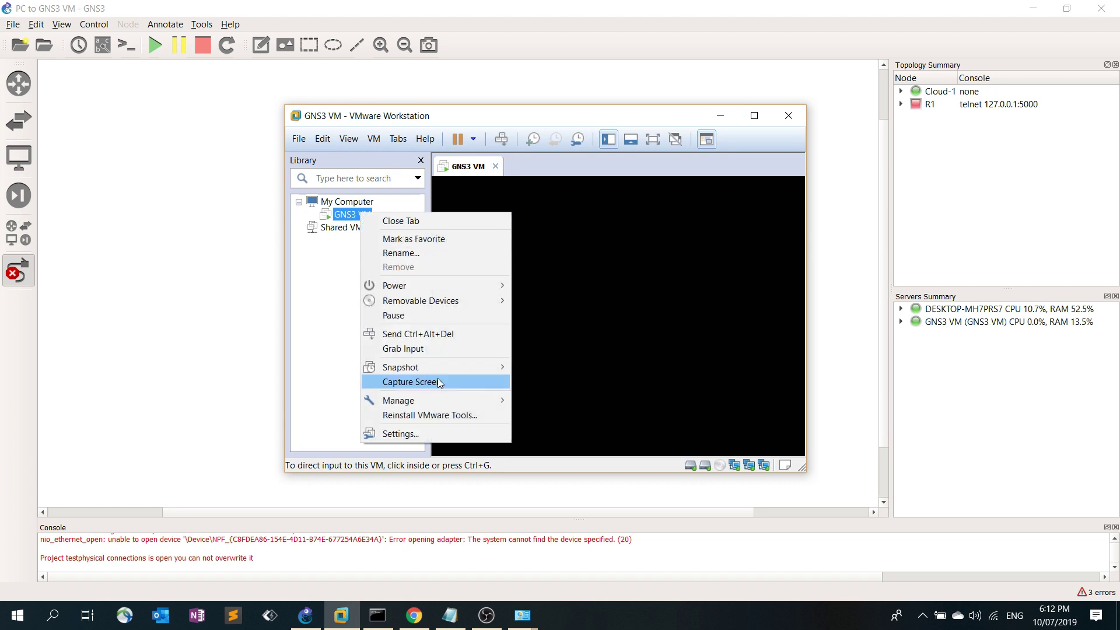
click(426, 432)
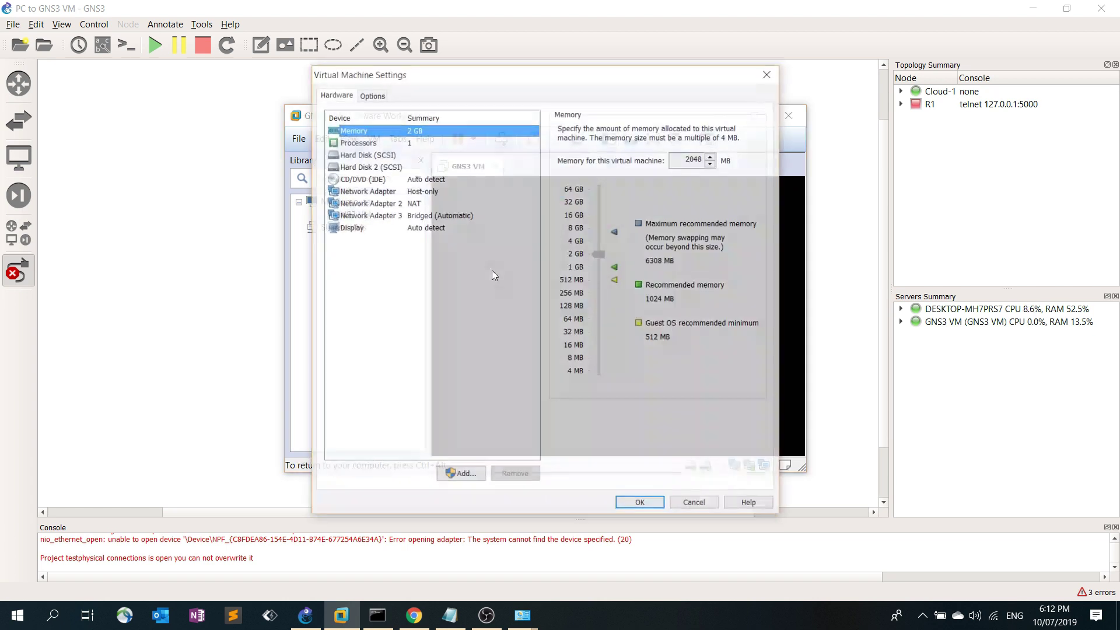
click(694, 502)
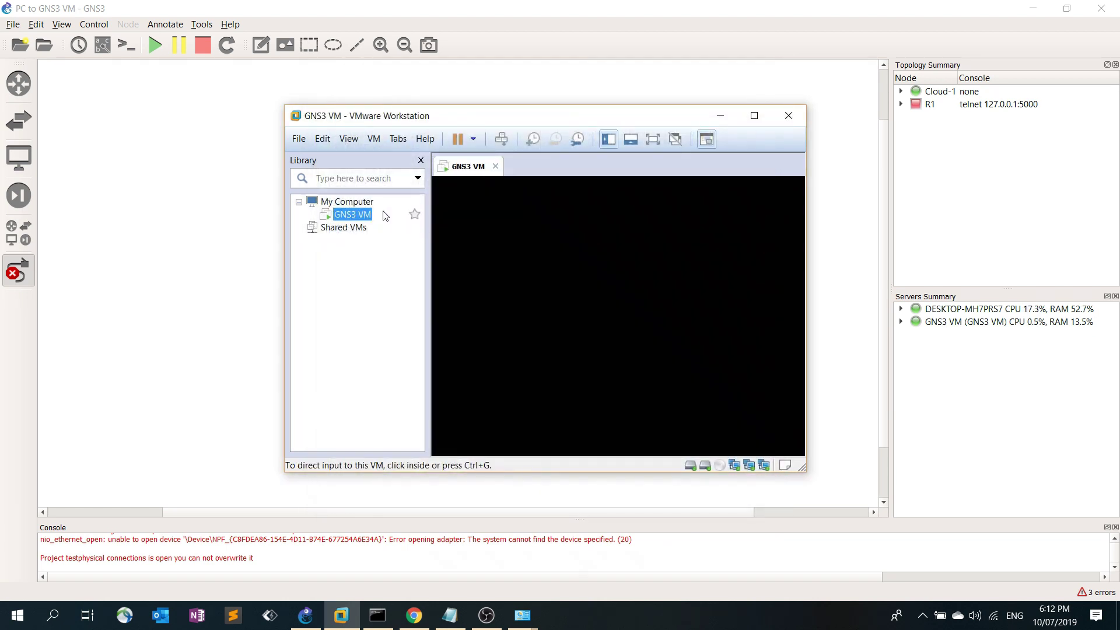
right_click(357, 220)
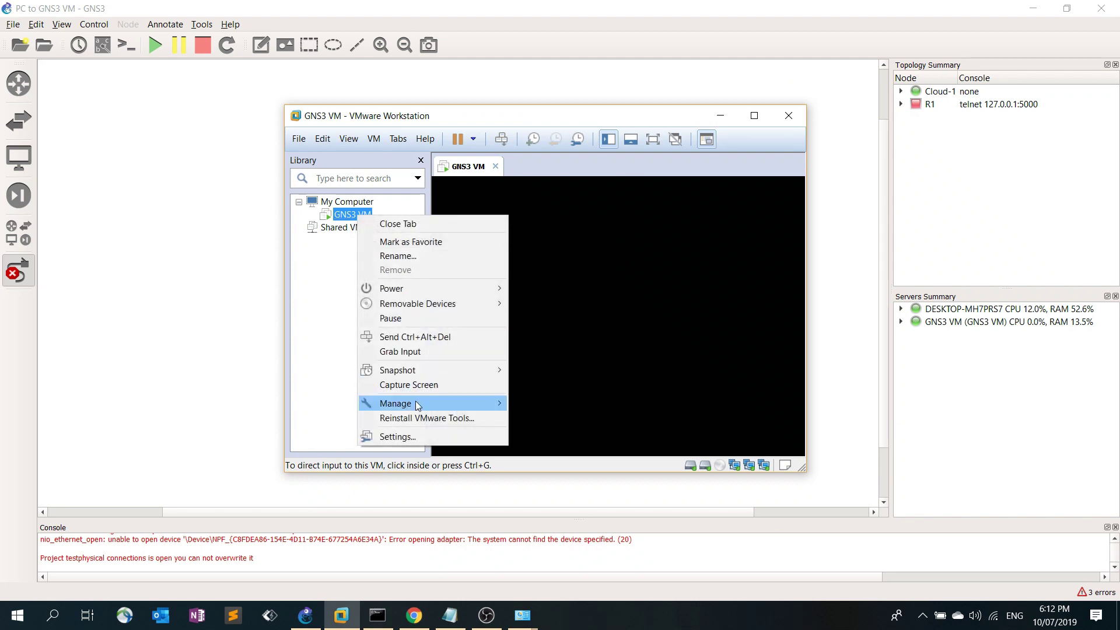
click(418, 436)
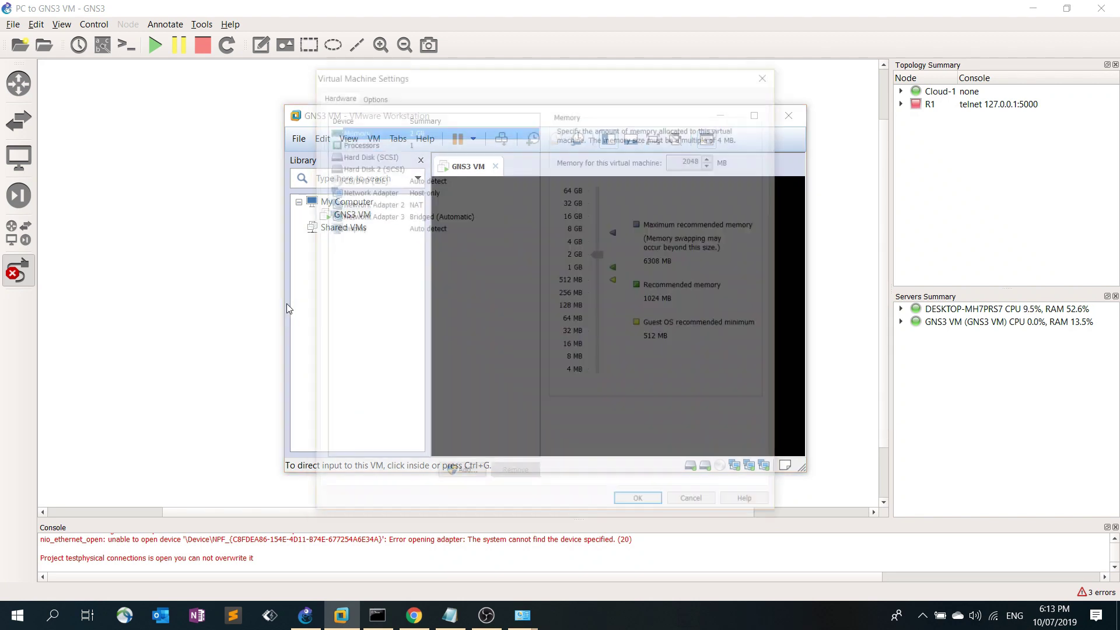
click(391, 197)
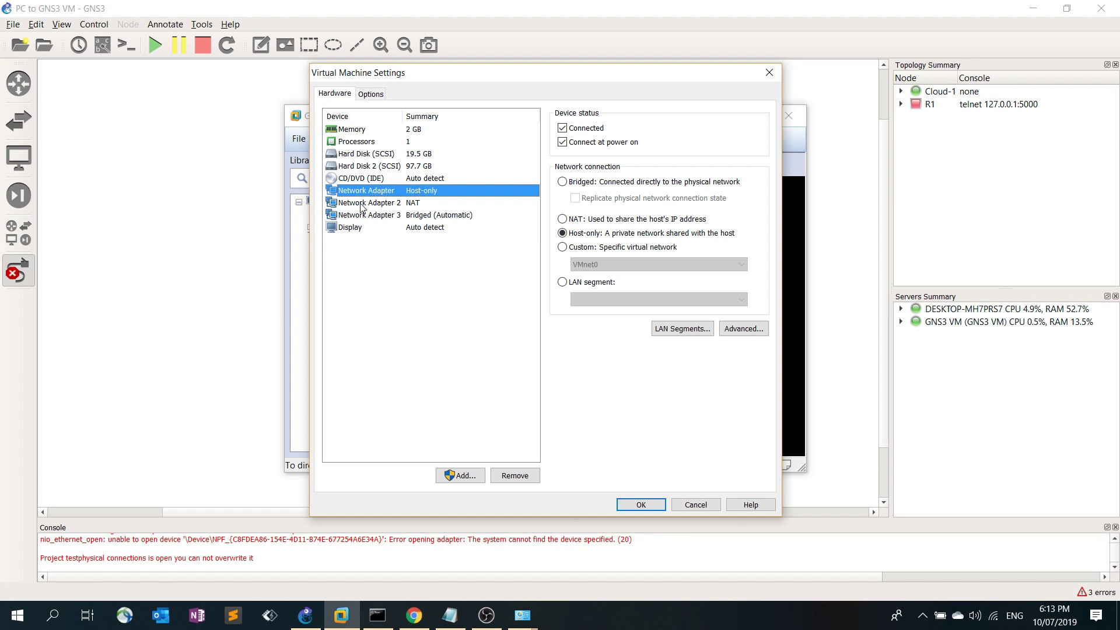
click(385, 203)
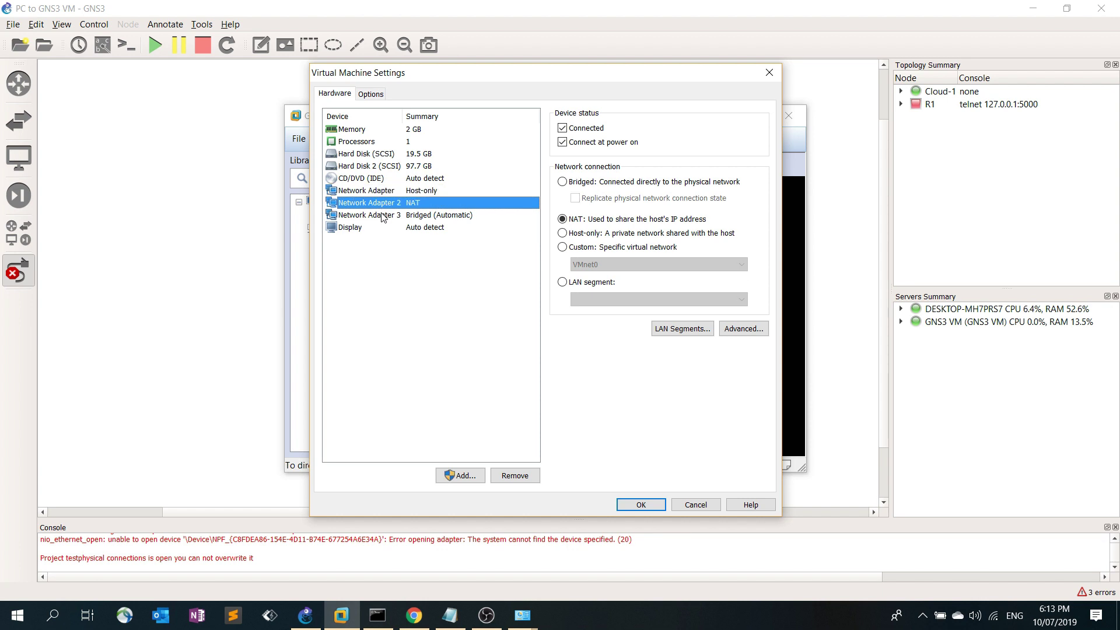
click(382, 217)
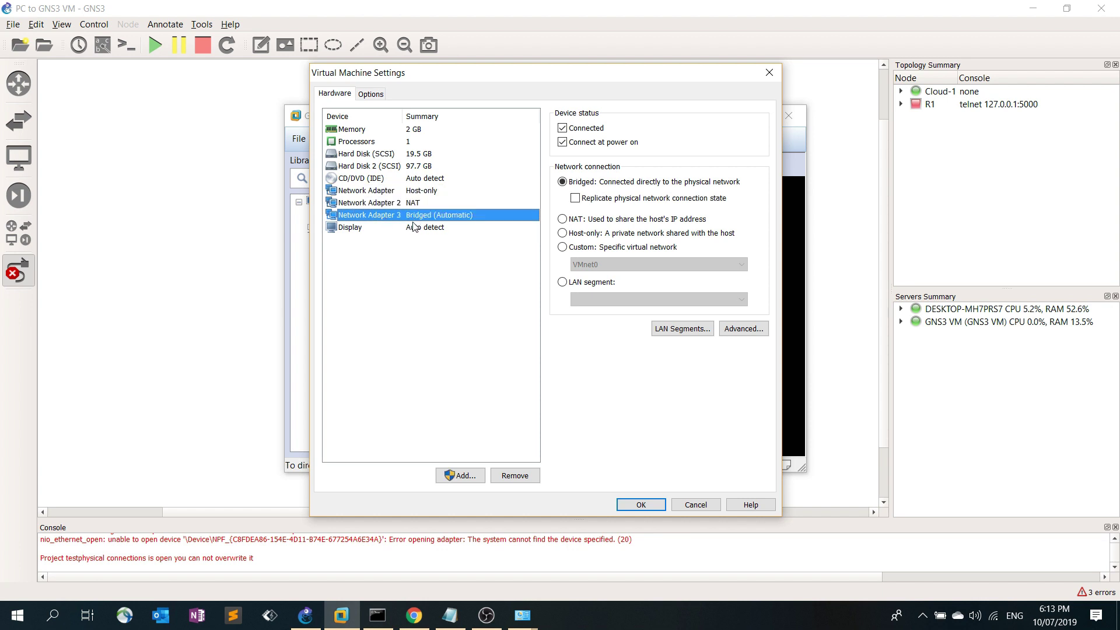
click(641, 504)
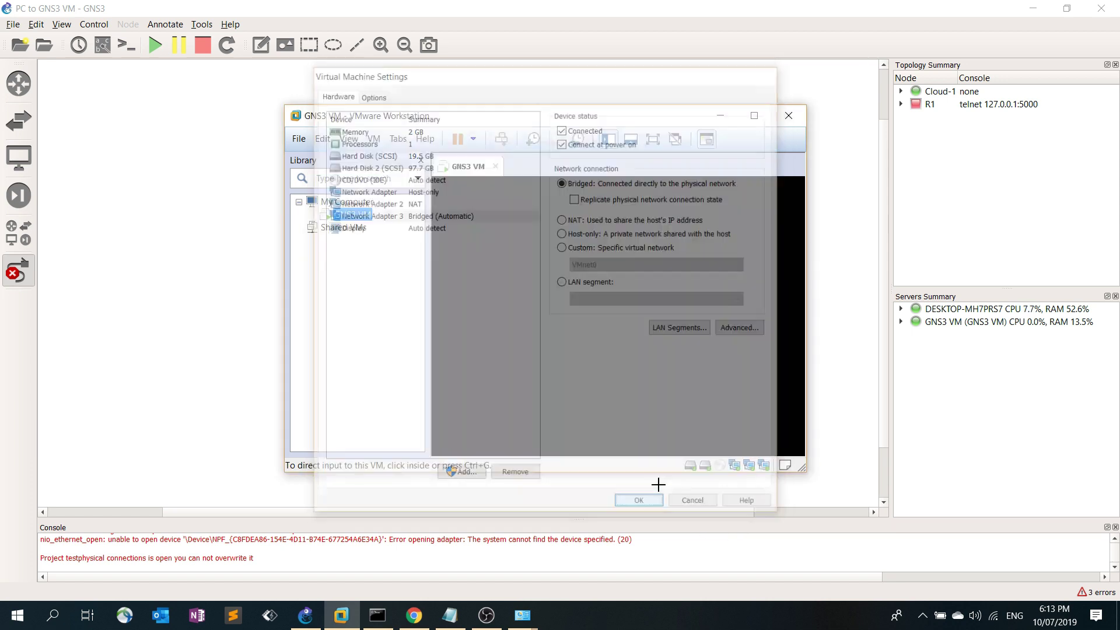
Show interface labels, reposition R1 and Cloud-1, and start router R1
click(734, 121)
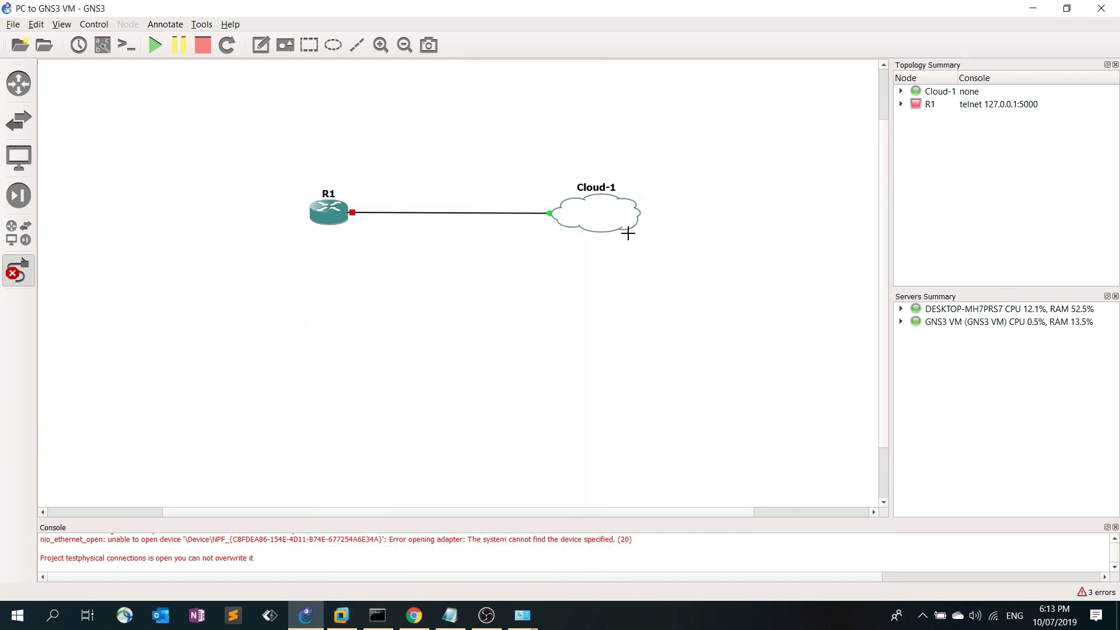
click(19, 270)
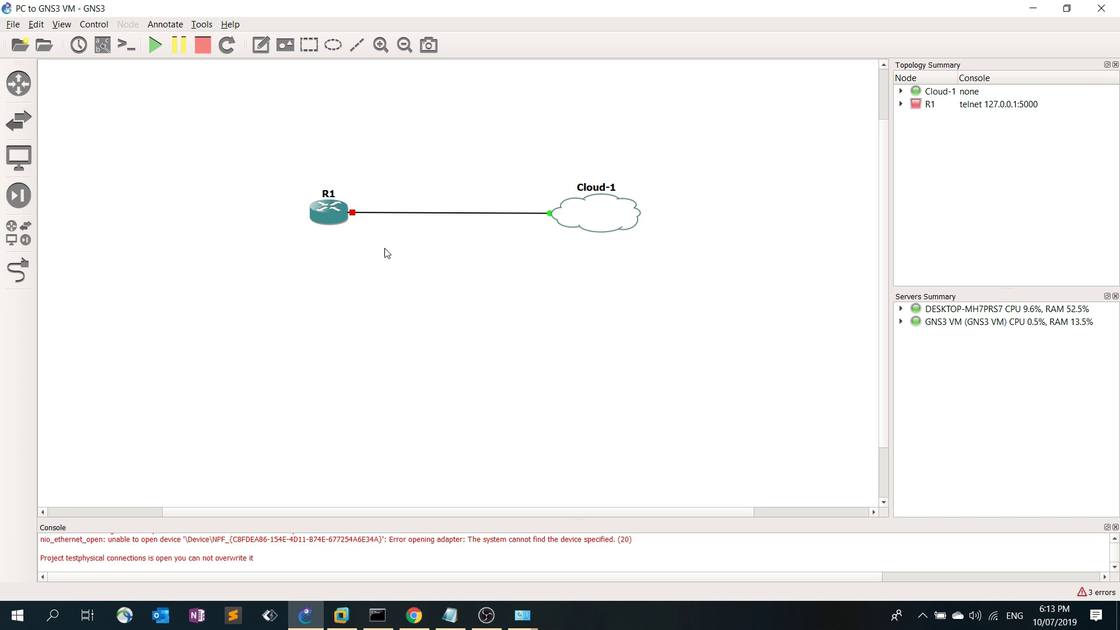
drag(328, 221, 324, 226)
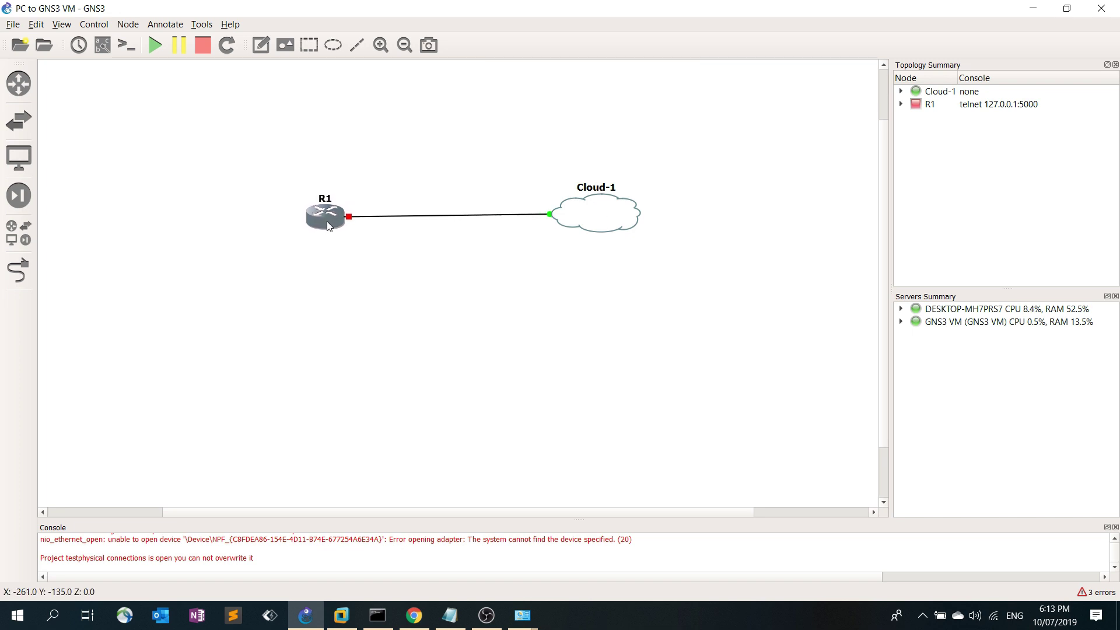
click(36, 24)
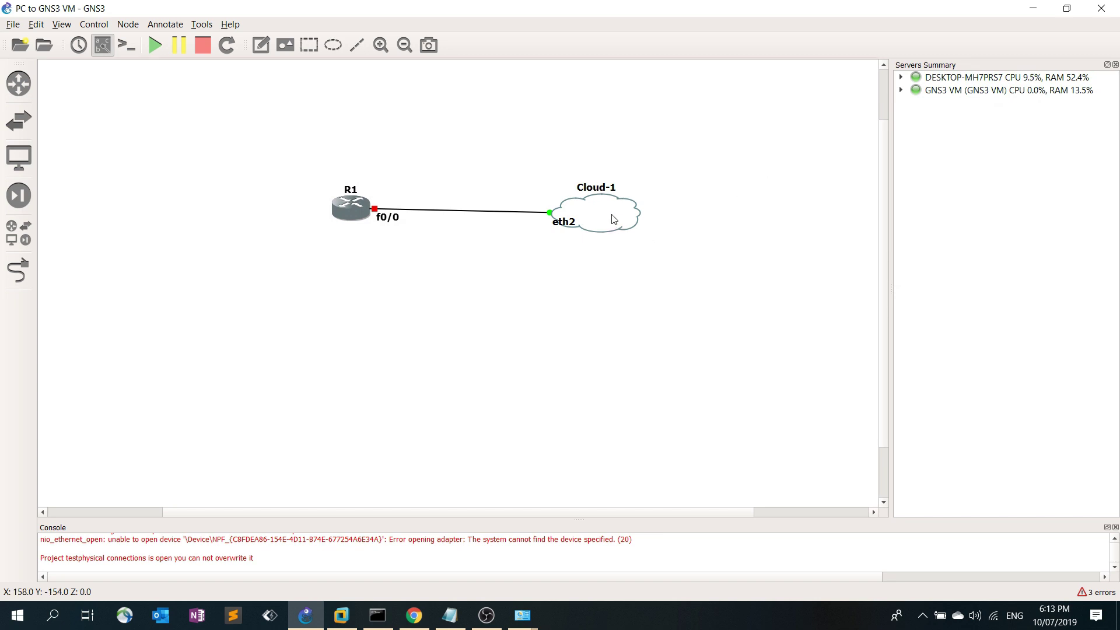
drag(613, 215, 675, 211)
drag(343, 199, 340, 200)
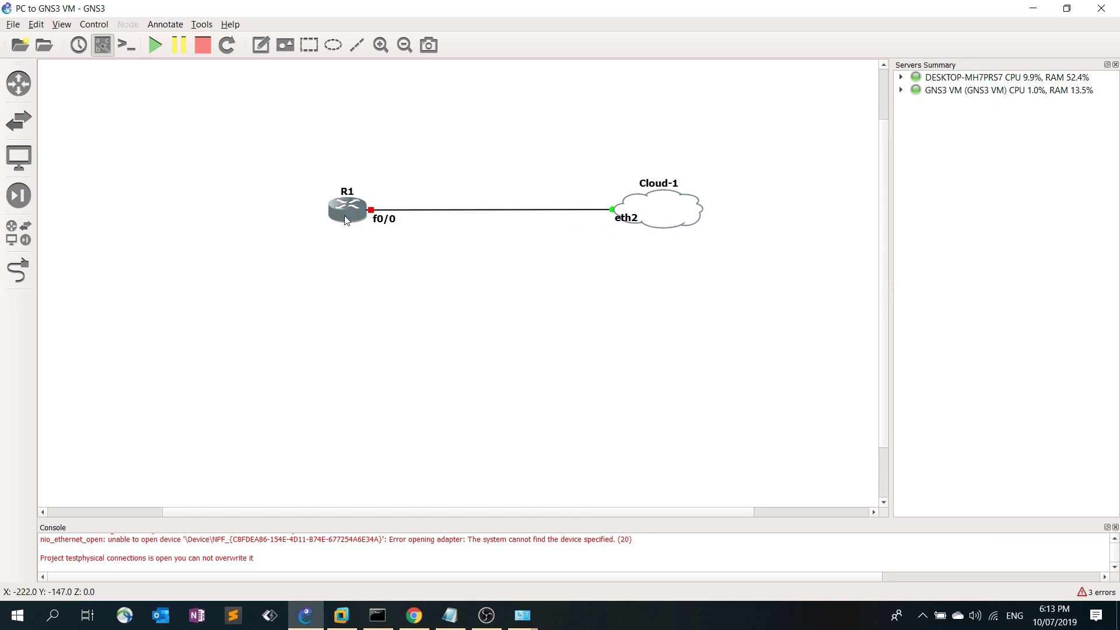
right_click(345, 215)
click(424, 436)
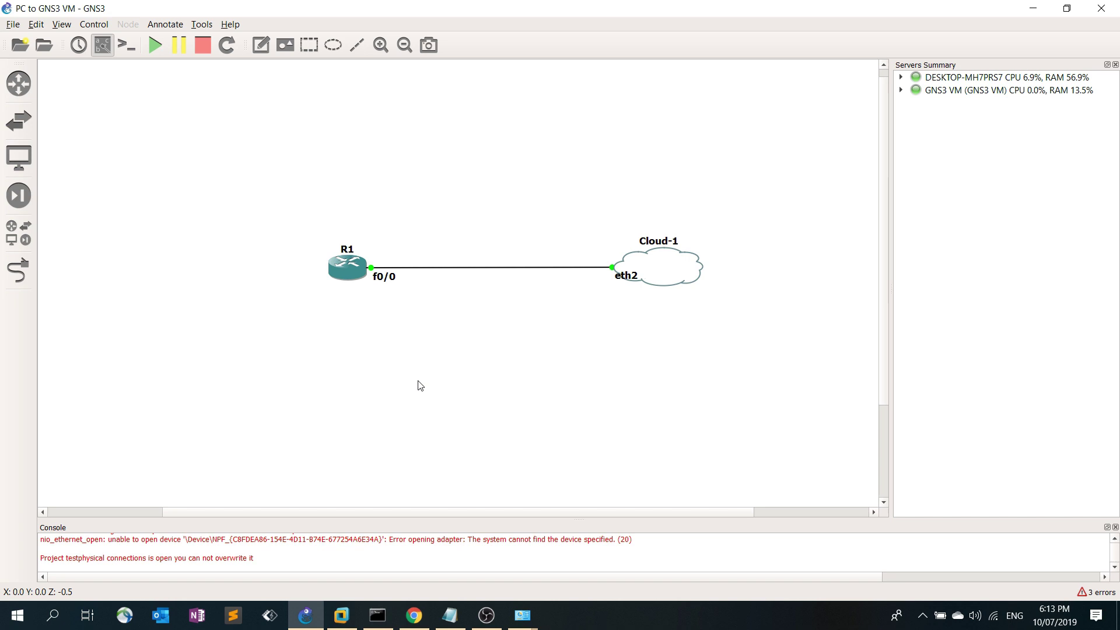
Open R1's console and run 'show ip int br', showing all interfaces unassigned and down
right_click(349, 270)
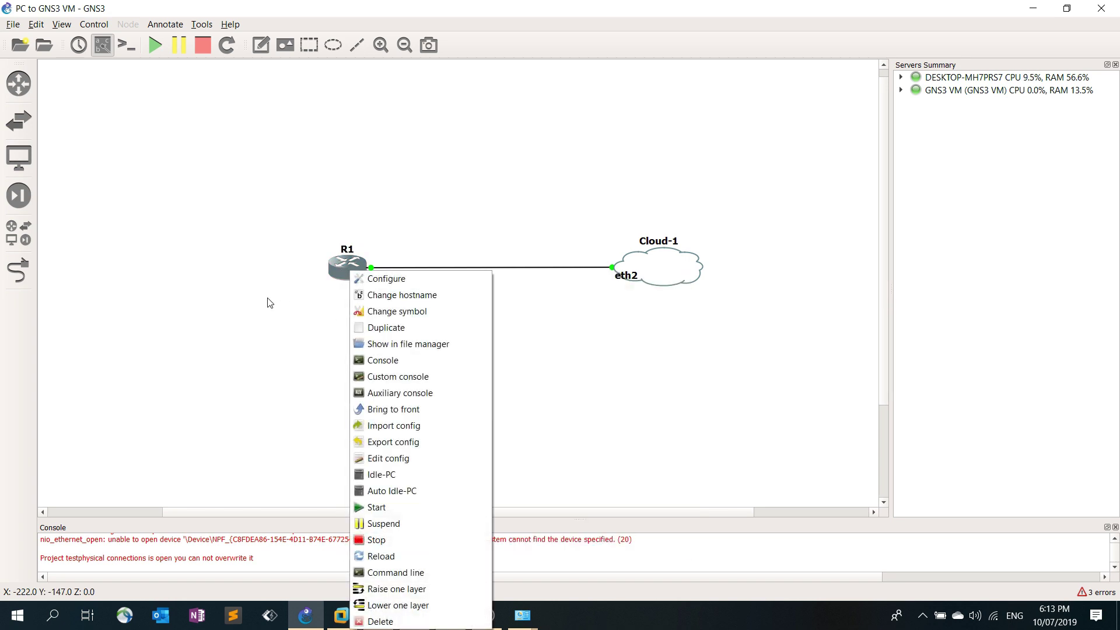
click(385, 360)
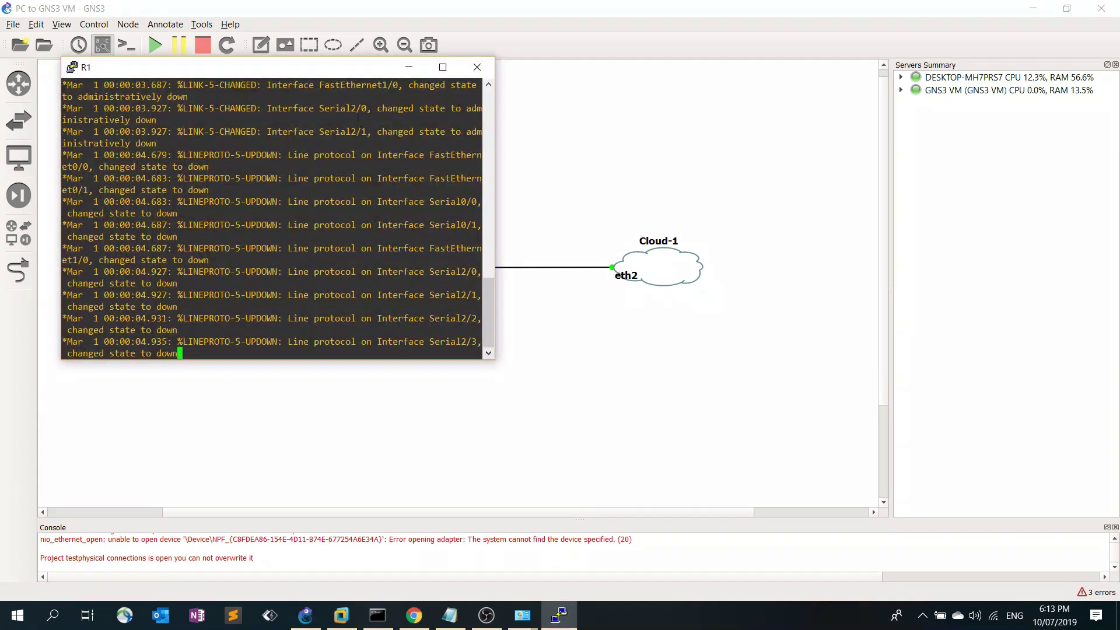
drag(307, 71, 557, 149)
key(Return)
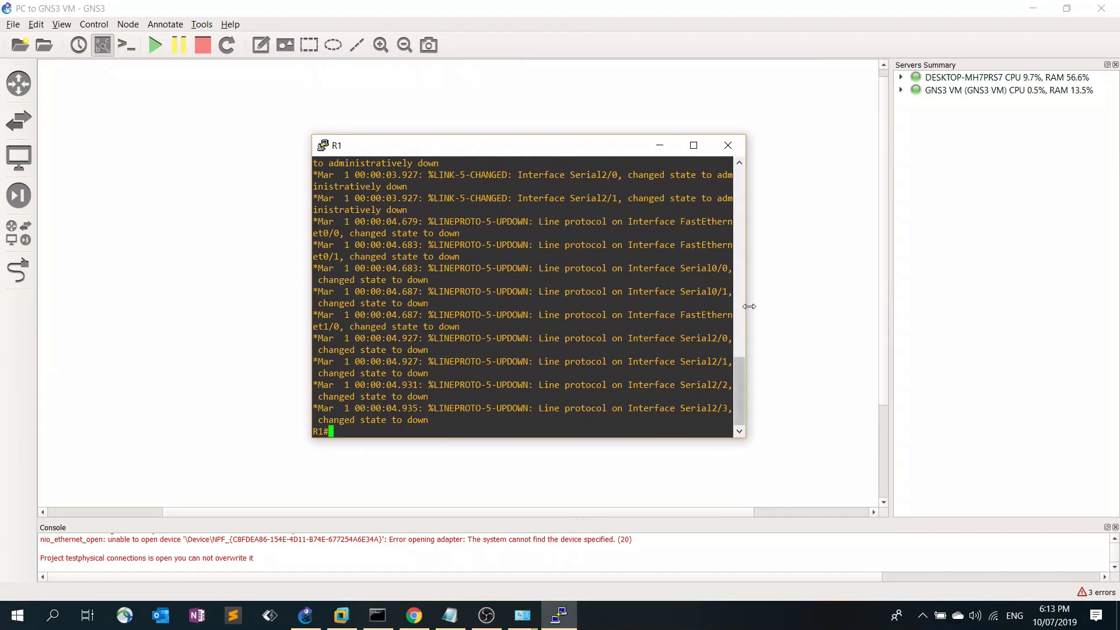
drag(761, 308, 824, 306)
text(show i)
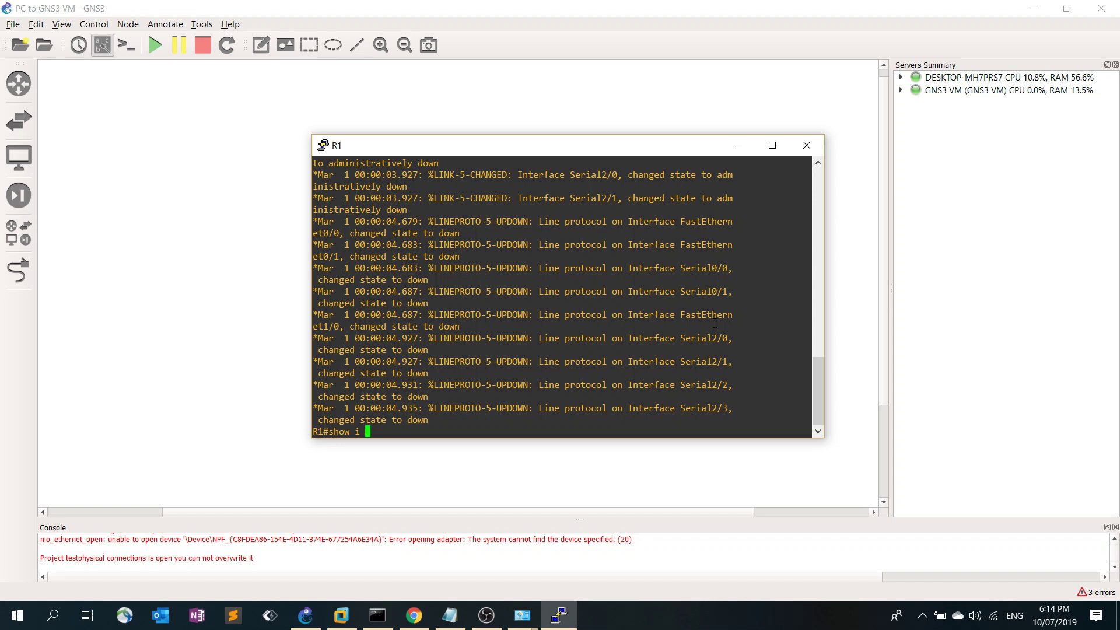
key(BackSpace)
text(p int br)
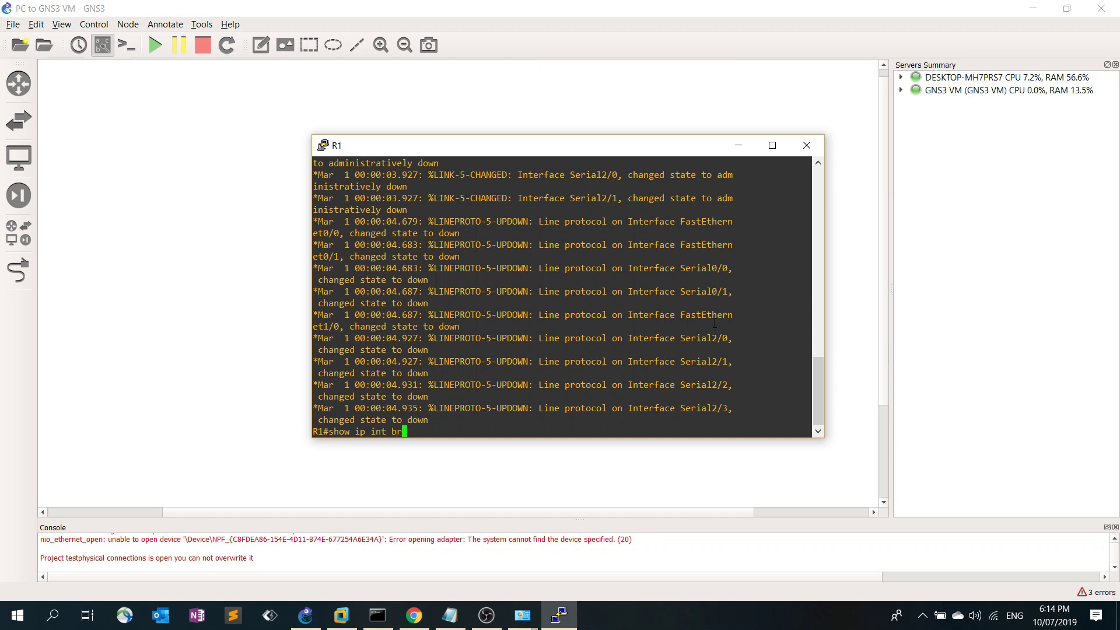
key(Return)
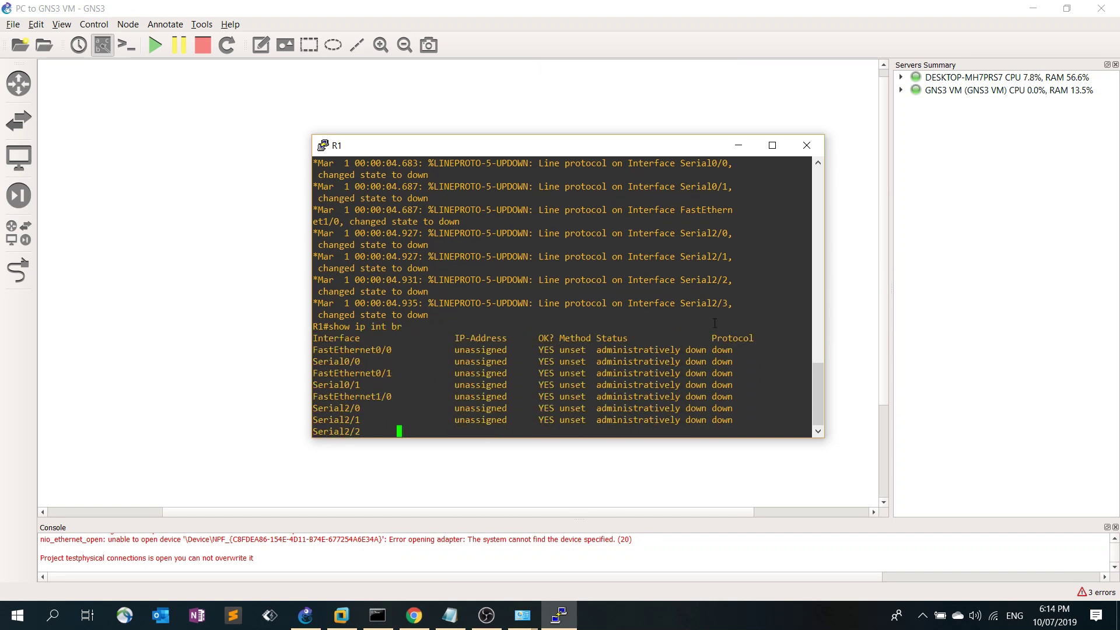
Edit step 5 of the setup notes to read 'IP address'
click(449, 616)
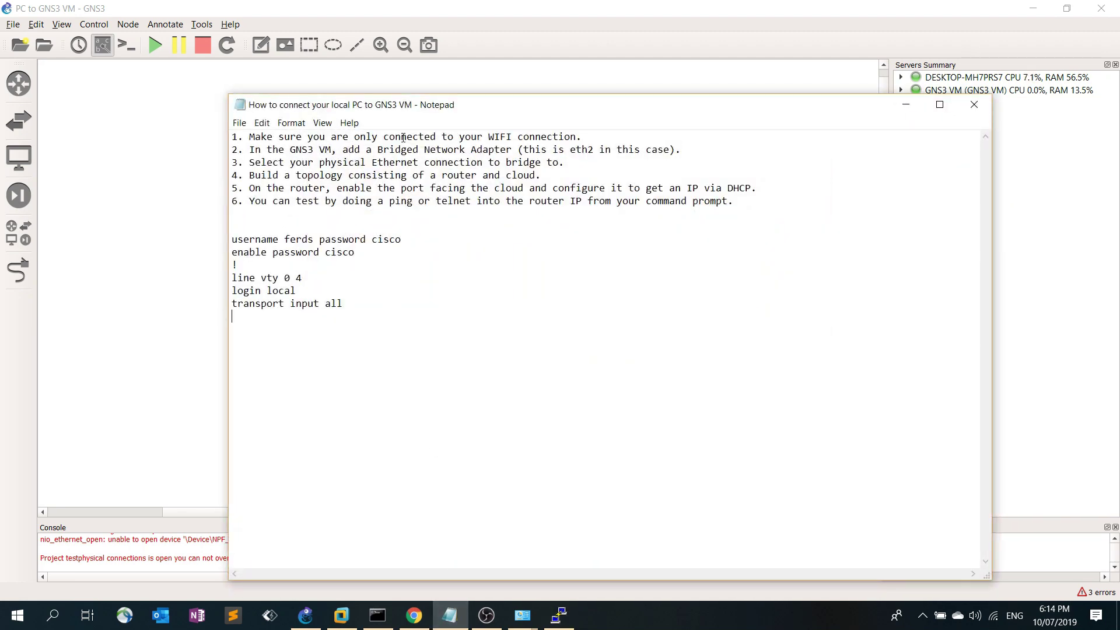
drag(549, 117, 484, 117)
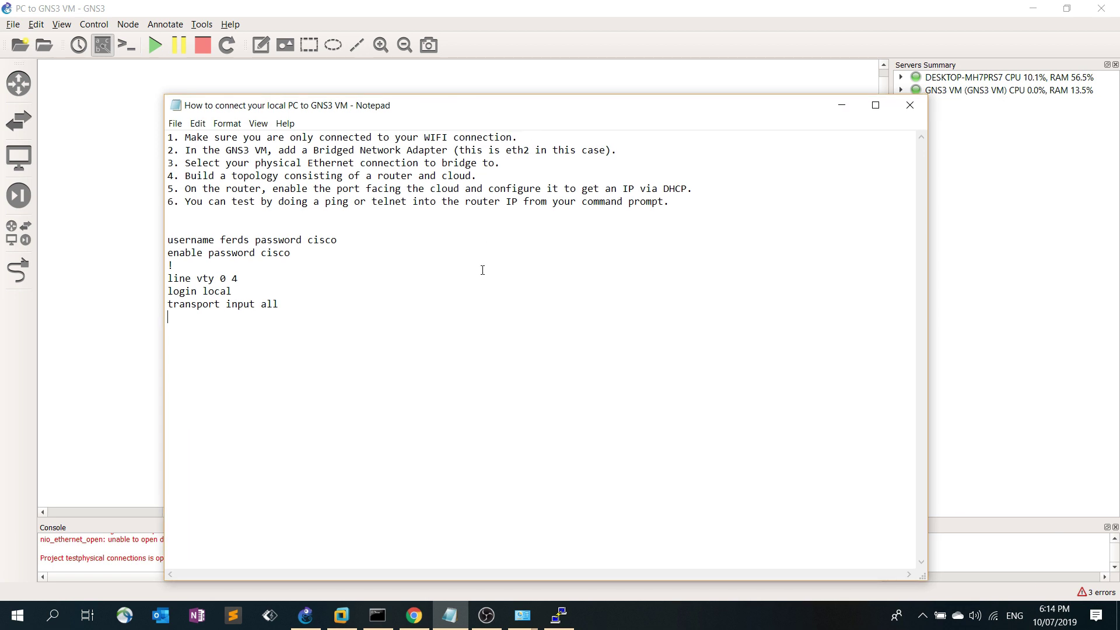
click(640, 188)
text(address)
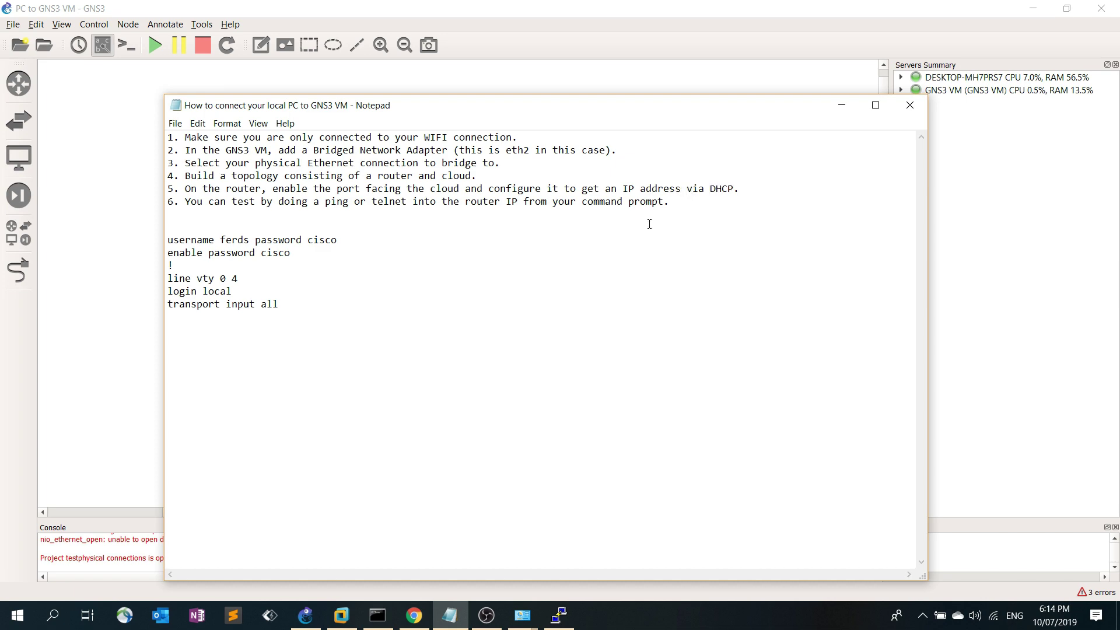
click(846, 108)
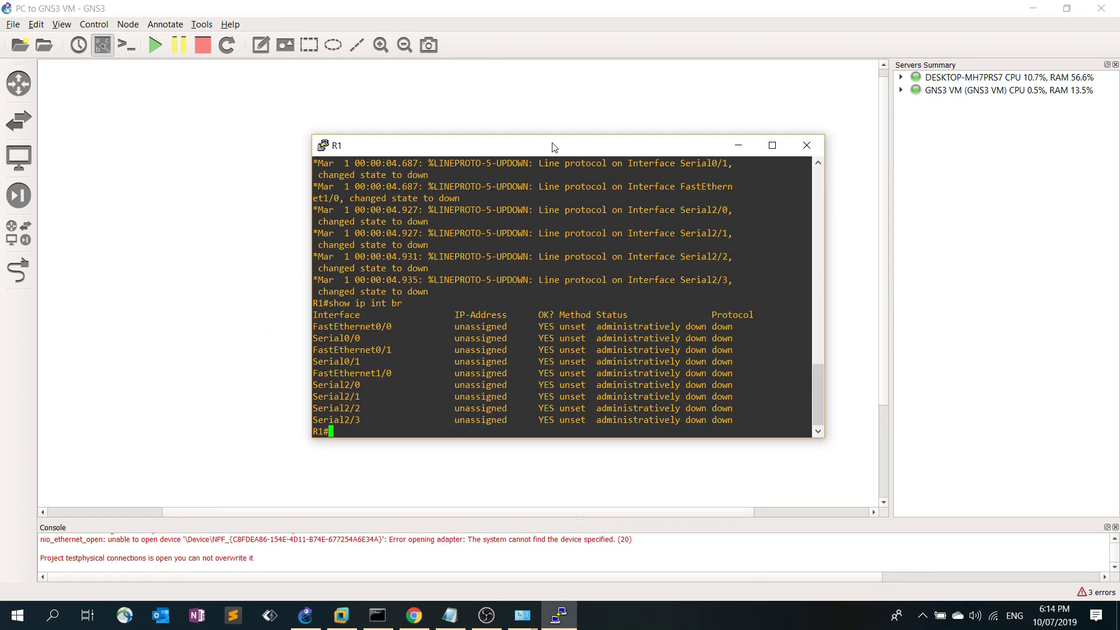
Copy the FastEthernet0/0 name and enter global configuration mode on R1 with 'conf t'
drag(581, 152, 623, 110)
double_click(415, 284)
key(cmd+c)
click(425, 378)
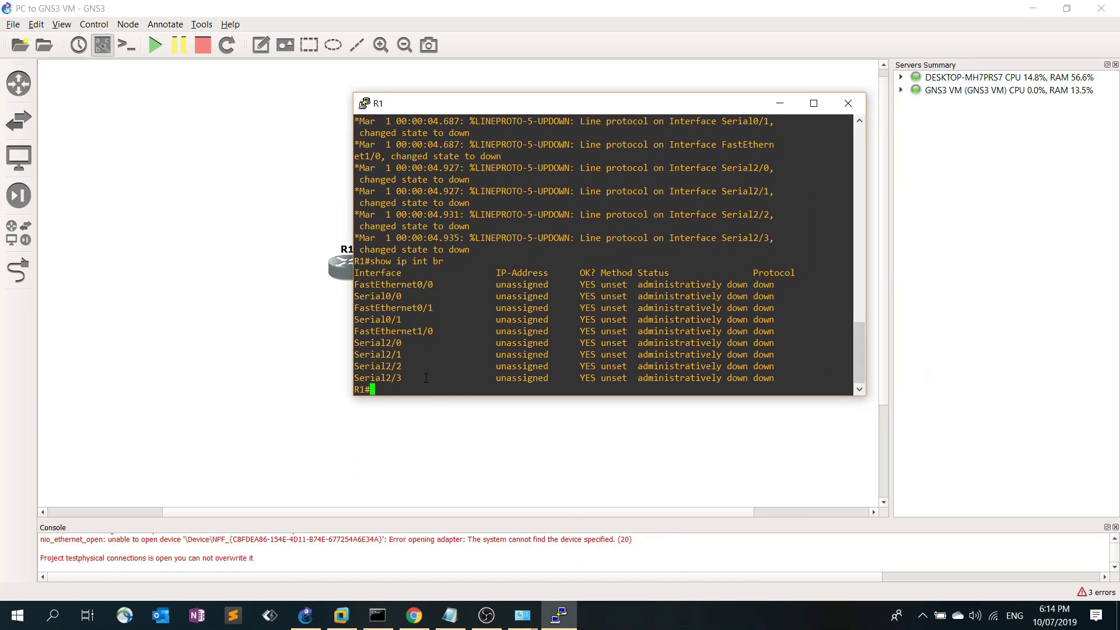
text(conf t)
key(Return)
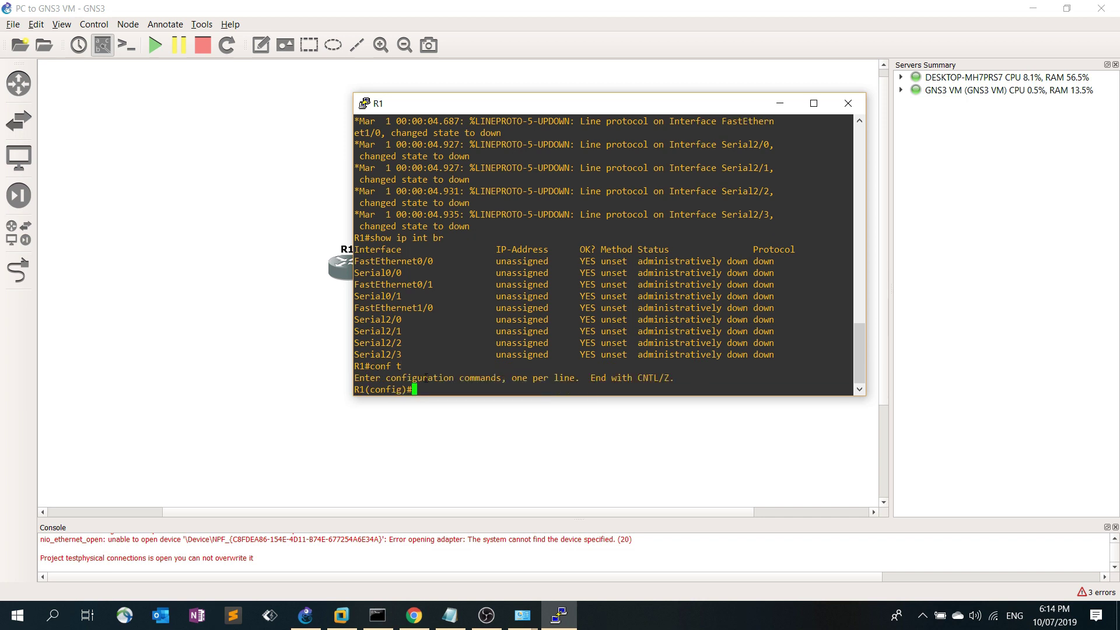
Enable FastEthernet0/0 with 'no shut' and configure 'ip address dhcp' on it
text(int)
right_click(435, 375)
key(Return)
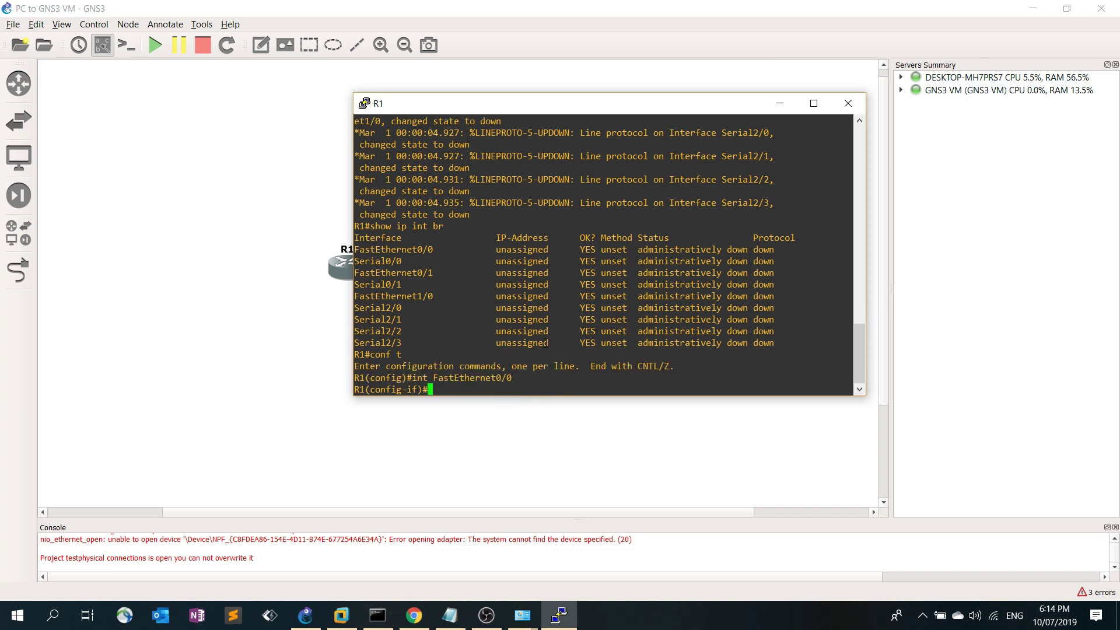
text(no shut)
key(Return)
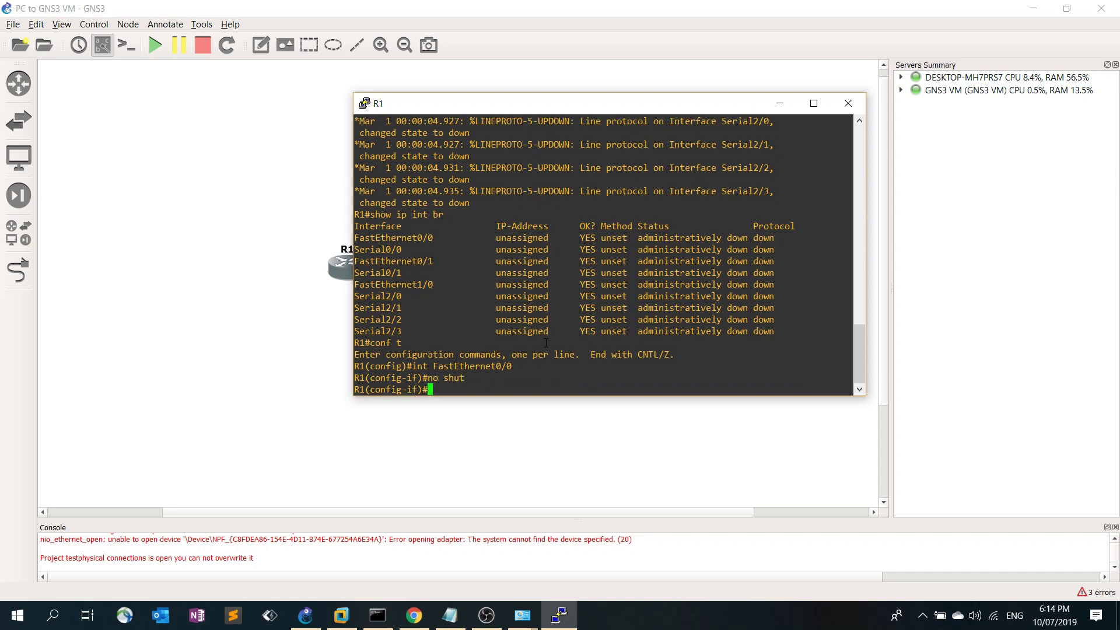
text(ip address dhcp)
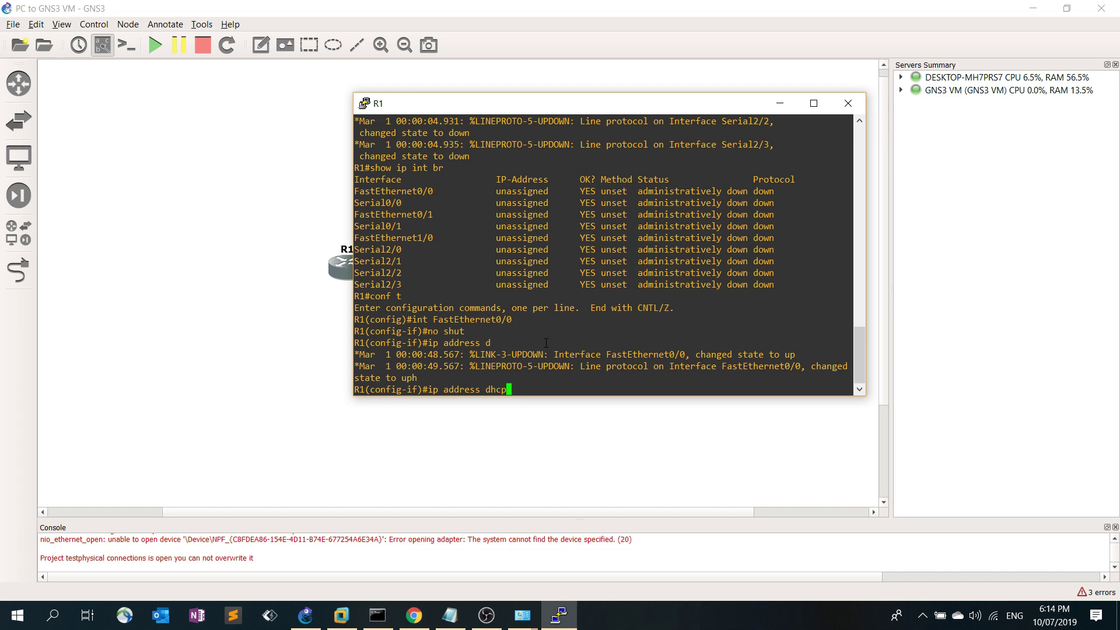
key(Return)
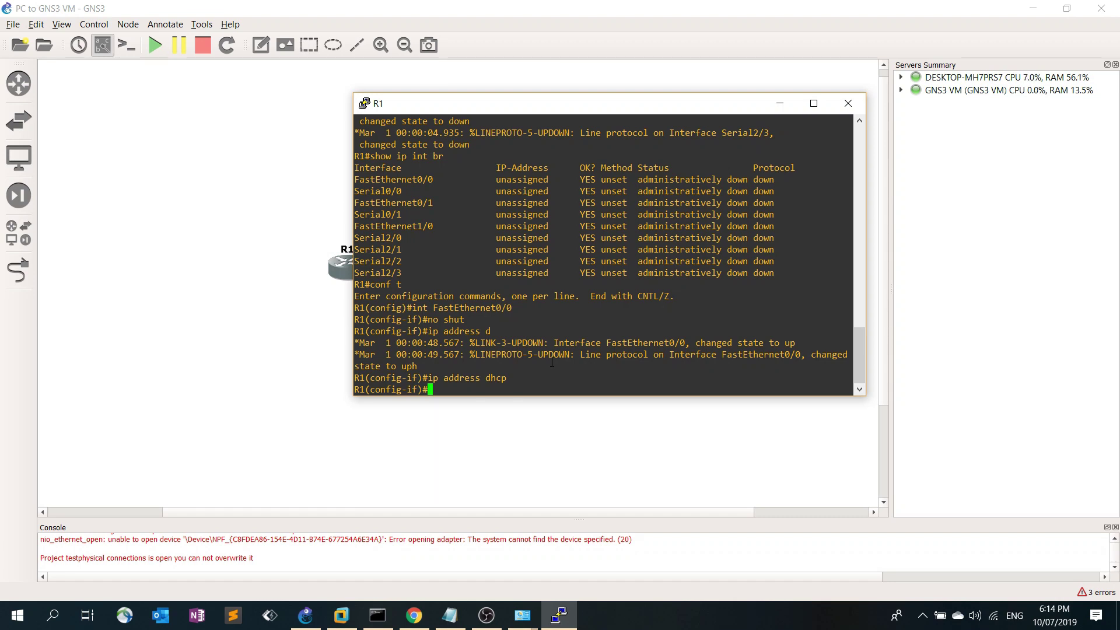
click(527, 617)
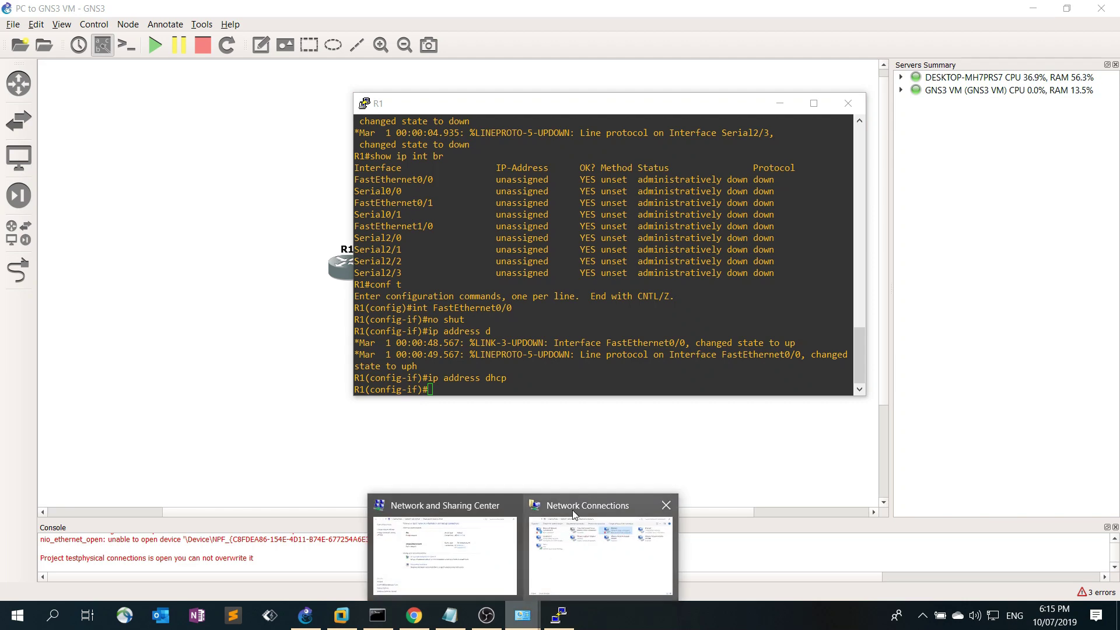
click(571, 528)
double_click(640, 189)
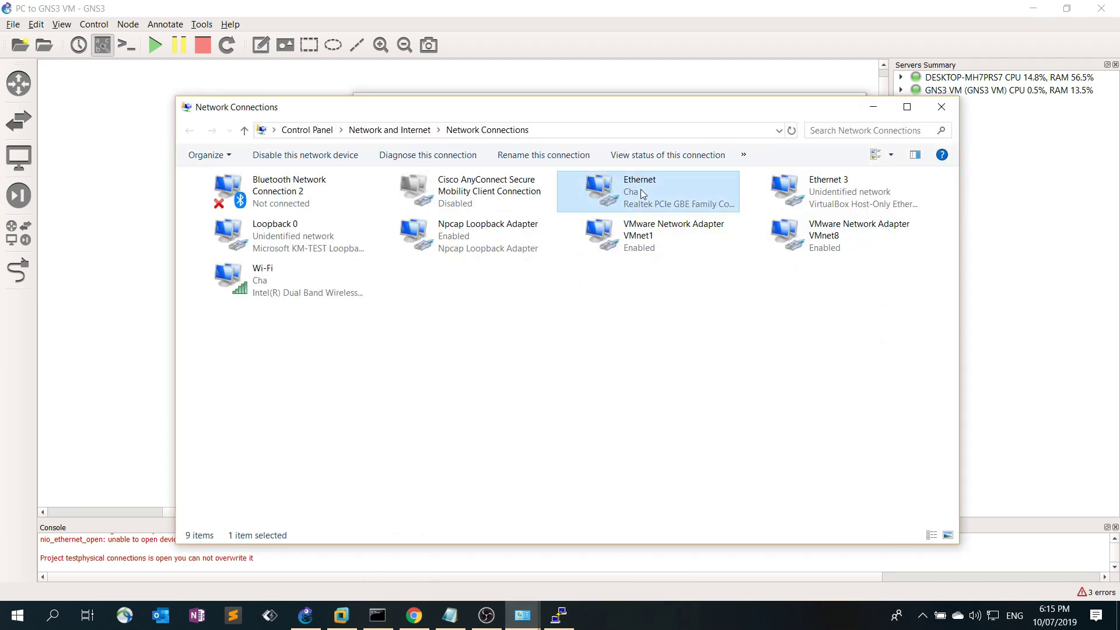
click(677, 163)
double_click(674, 190)
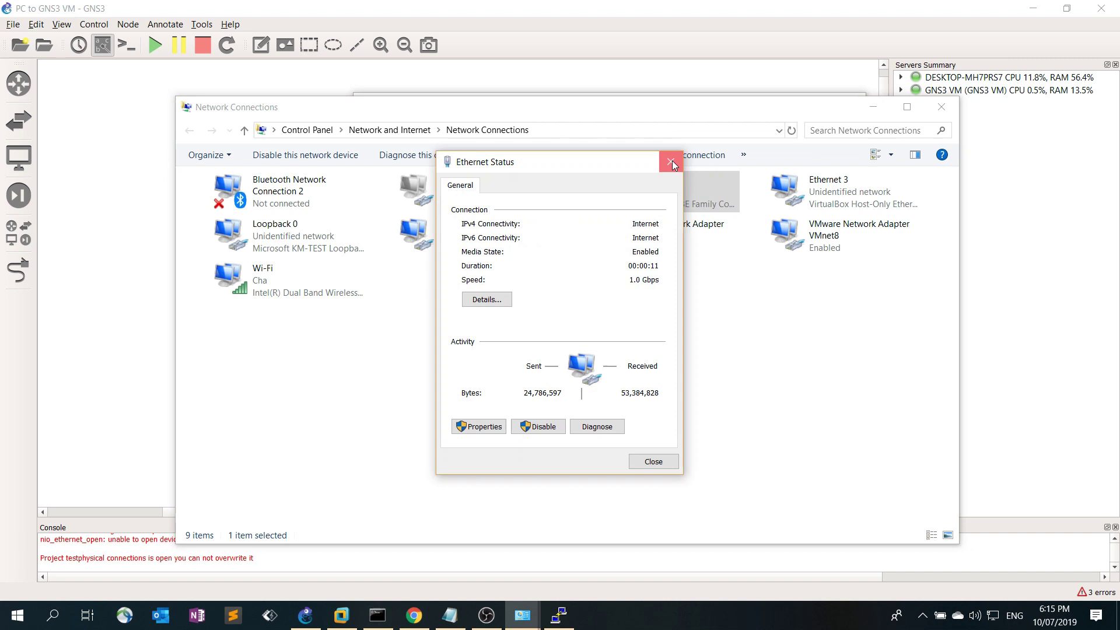
click(671, 161)
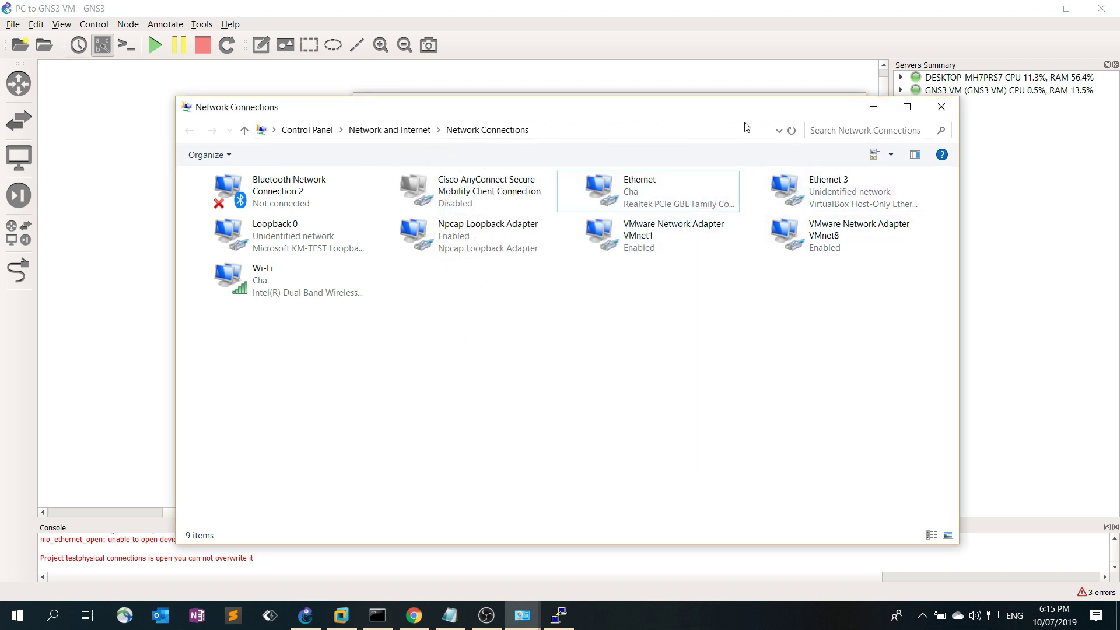
click(873, 106)
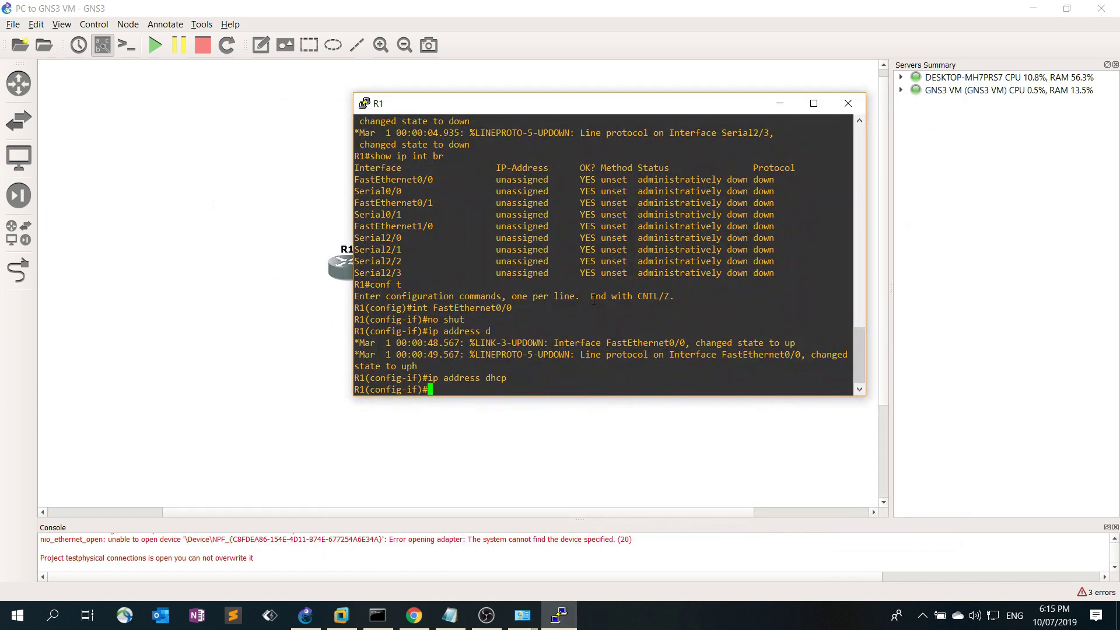
Exit configuration mode with 'end' and rerun 'show ip int br' on R1
text(end)
key(Return)
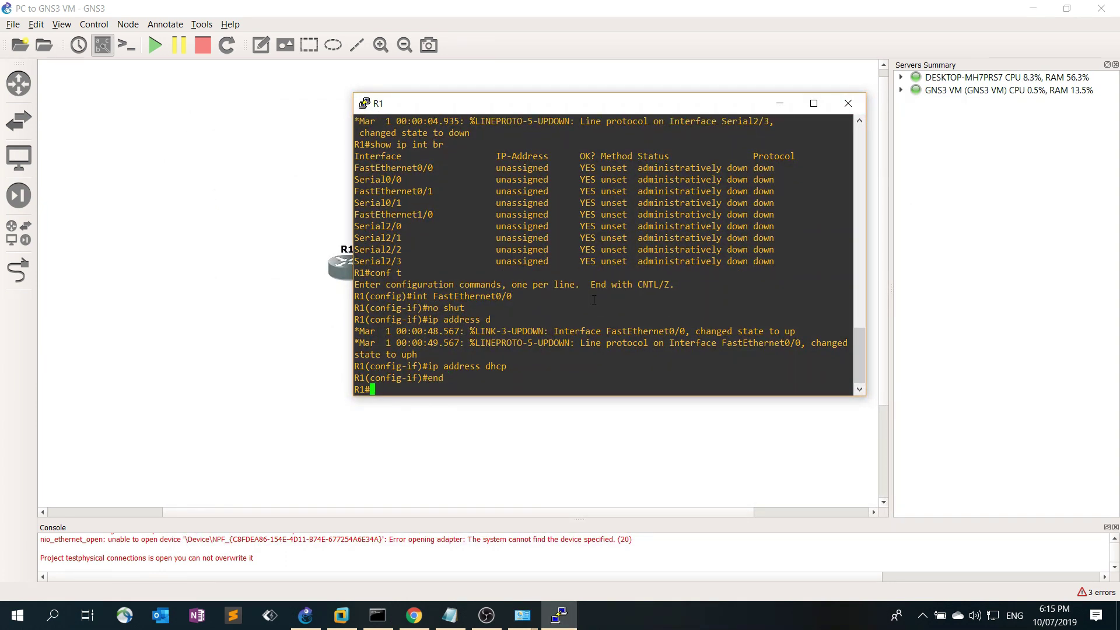
text(show ip int br)
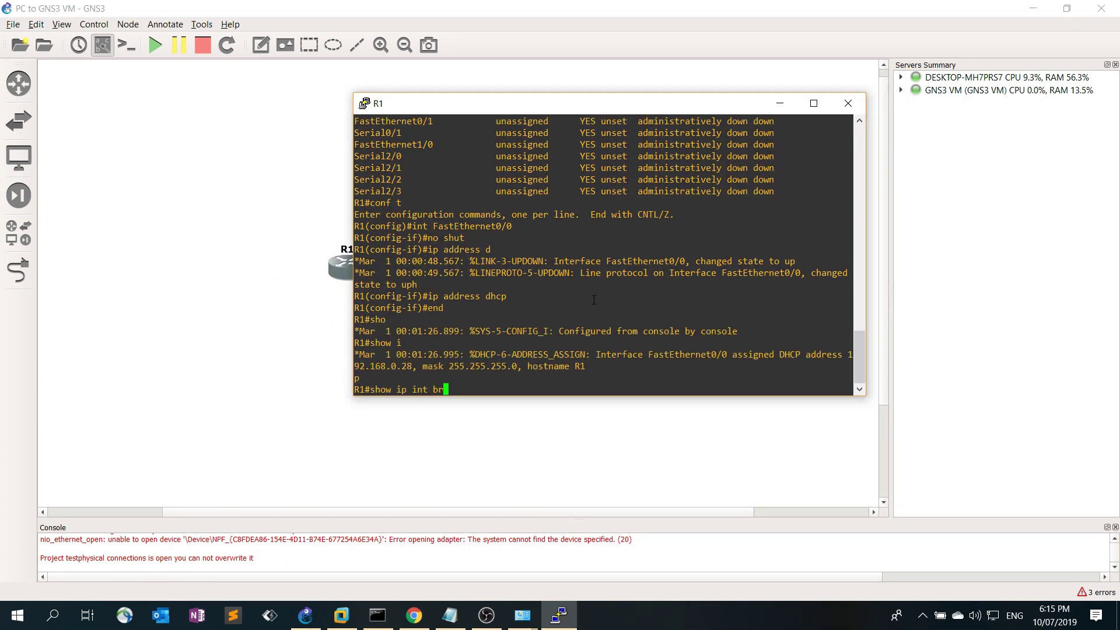
key(Return)
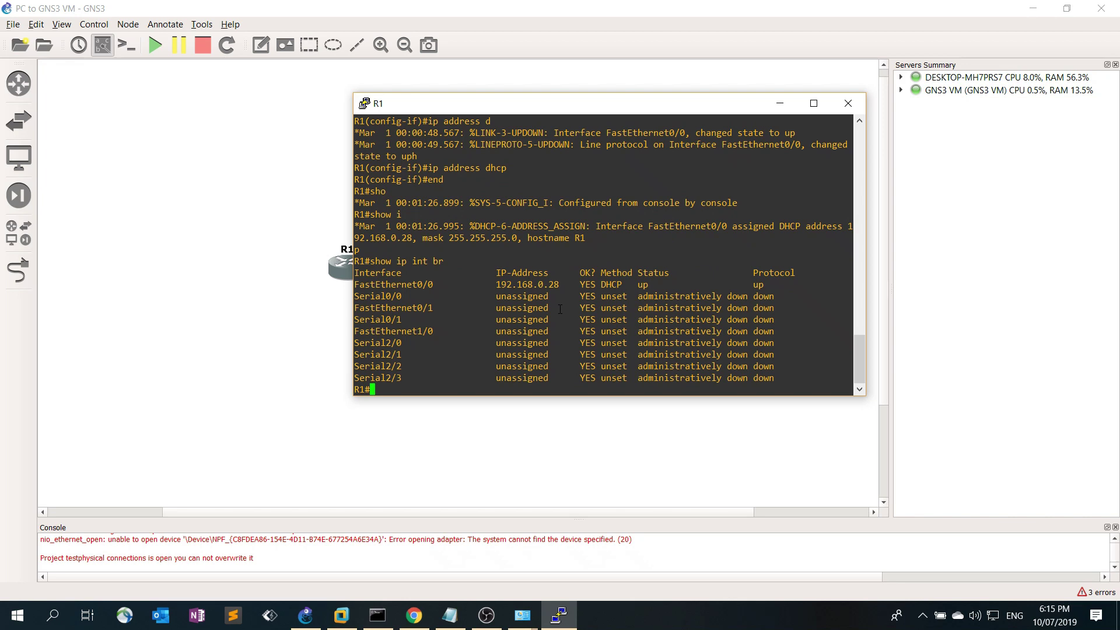
Widen the console, copy R1's DHCP address 192.168.0.28, and return to the notes
drag(866, 240, 950, 234)
drag(628, 106, 557, 111)
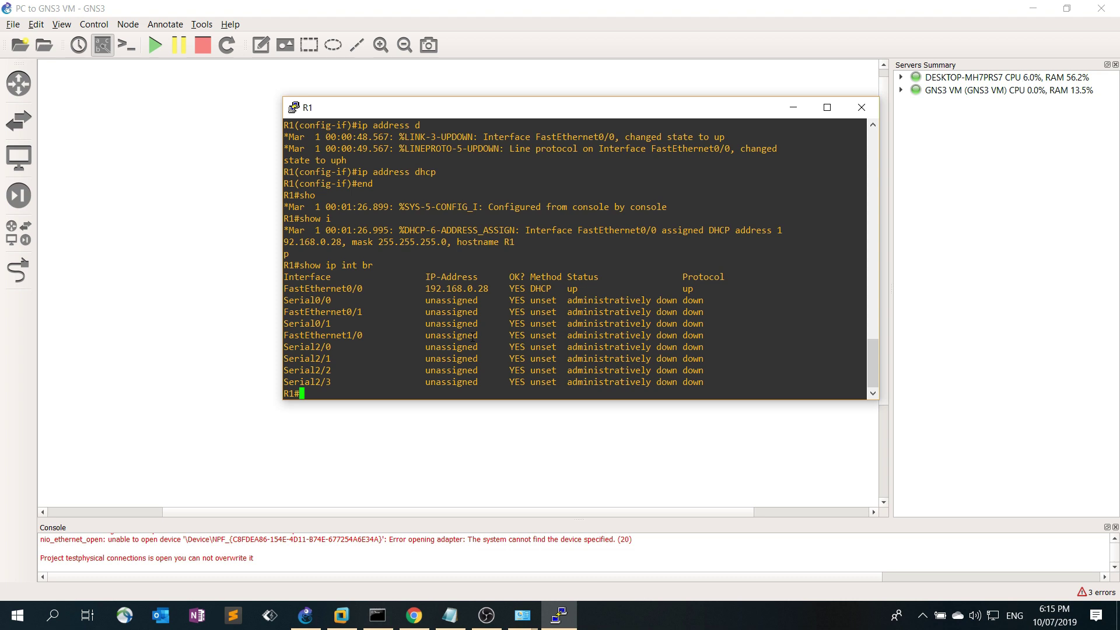
scroll(510, 287, up, 8)
scroll(504, 288, down, 8)
double_click(457, 288)
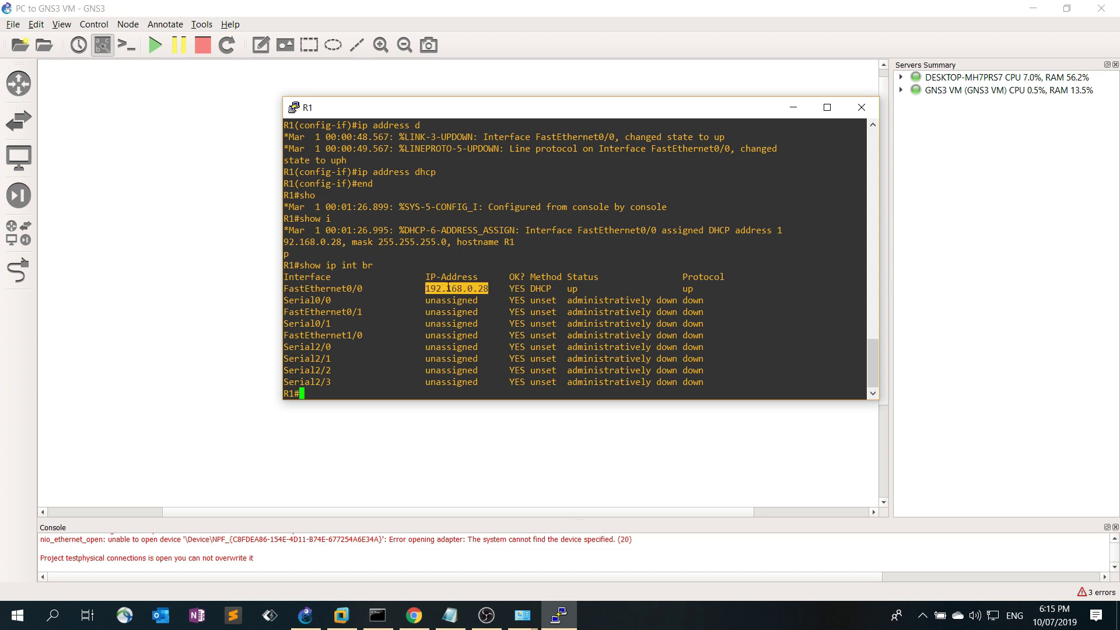
click(450, 615)
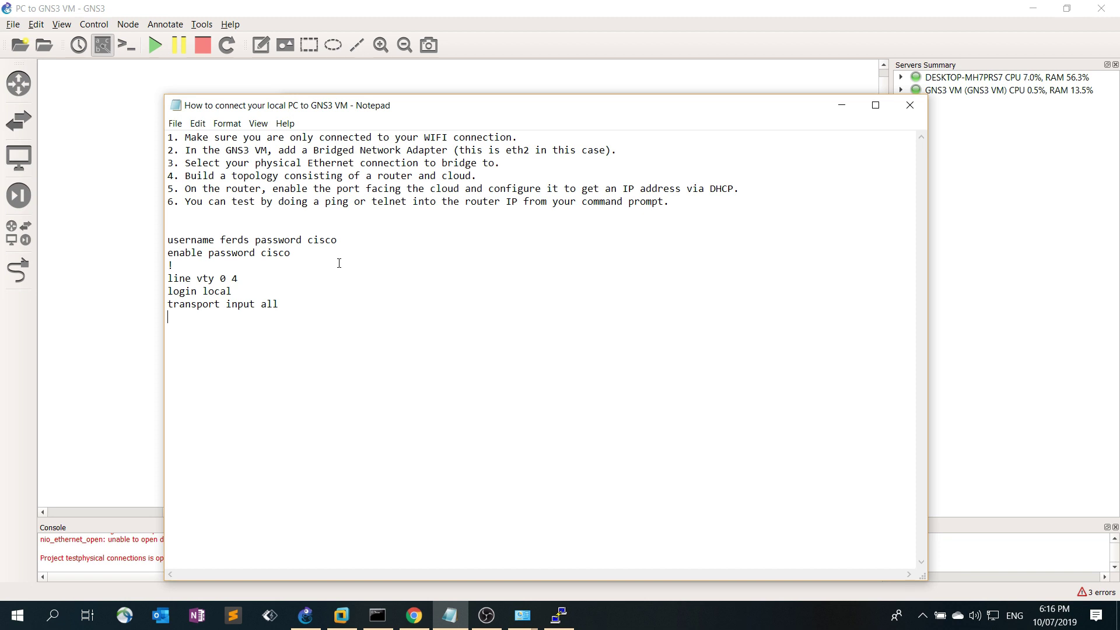
Delete 'IP' from step 6 of the notes and position Command Prompt beside the interface table
double_click(511, 201)
key(Delete)
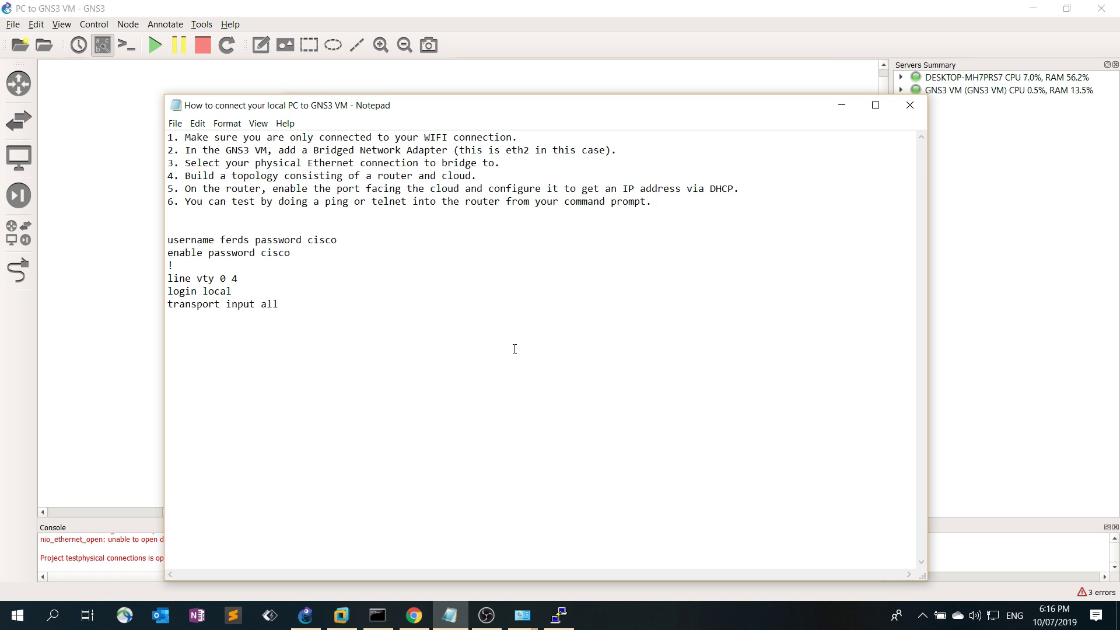
click(378, 616)
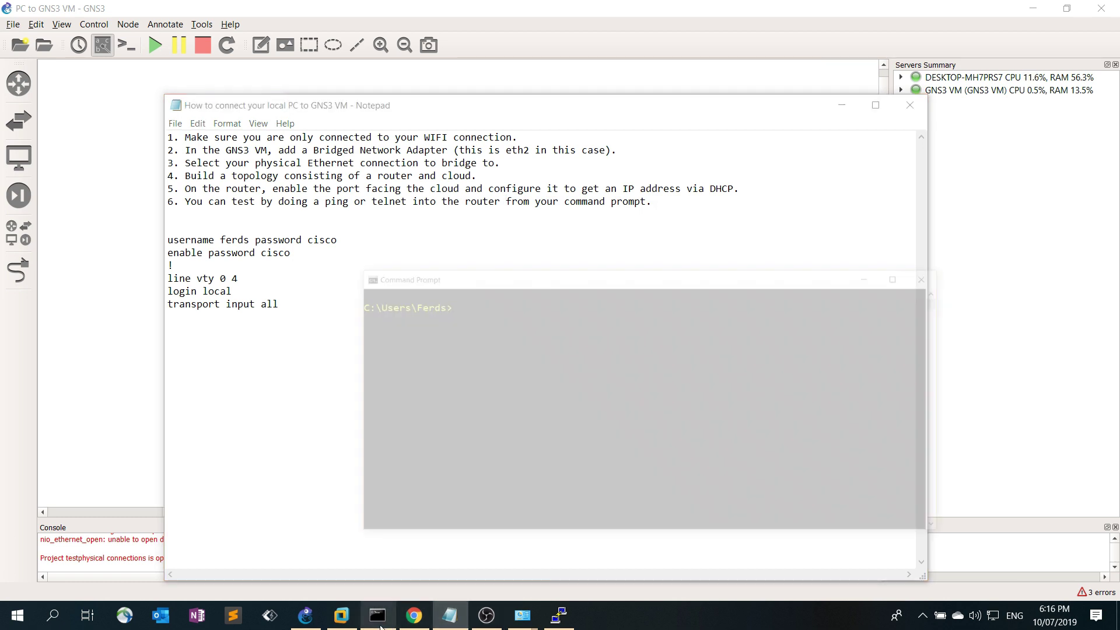
click(569, 309)
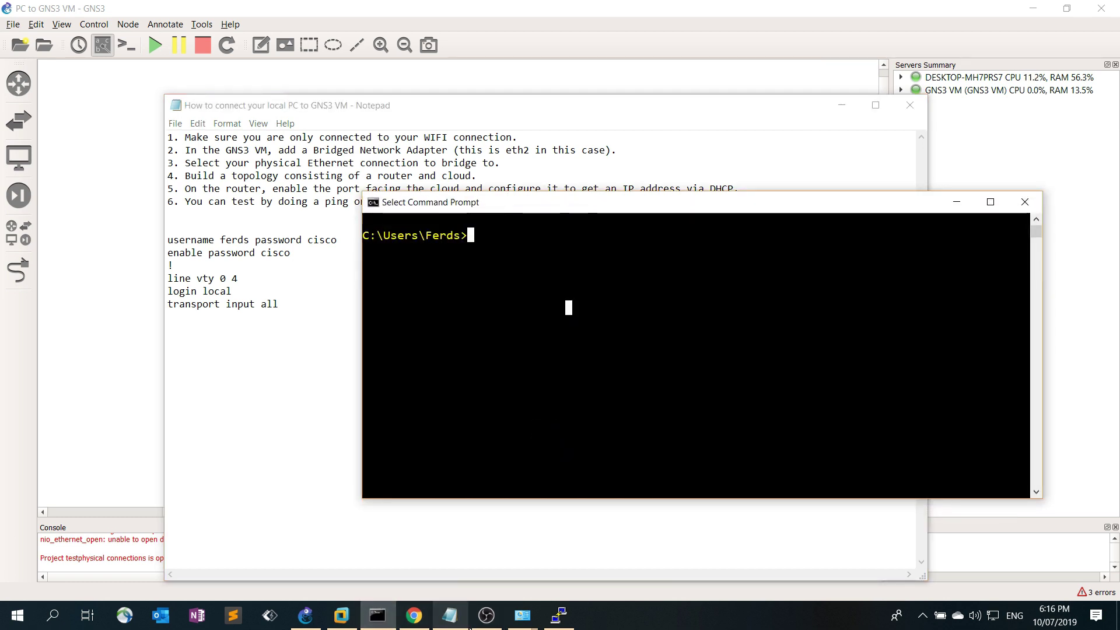
click(559, 616)
click(596, 430)
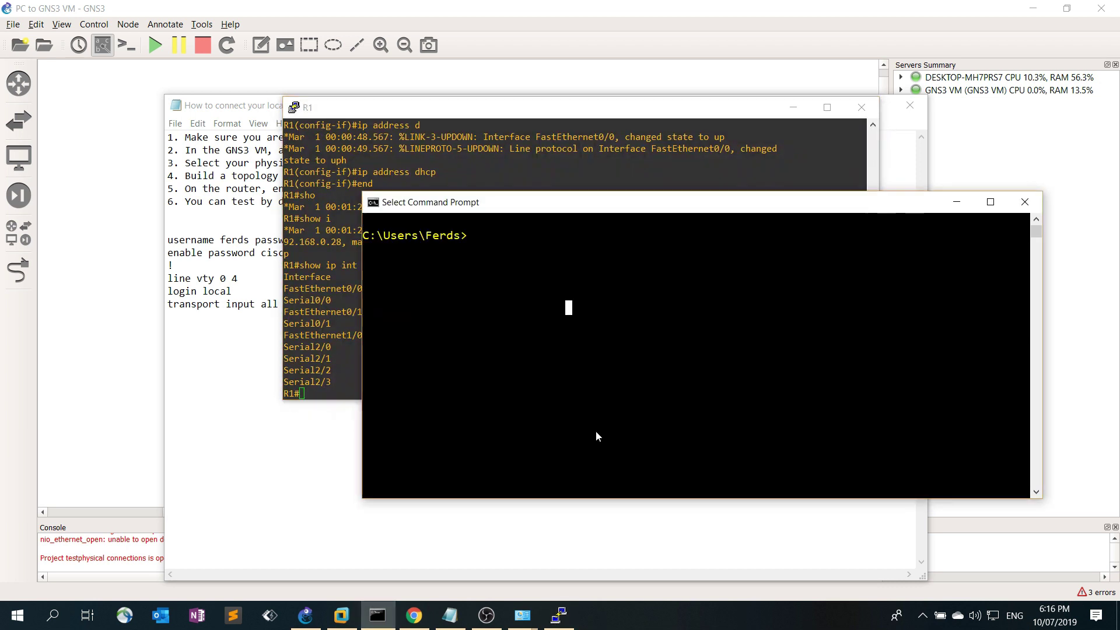
drag(571, 209, 548, 333)
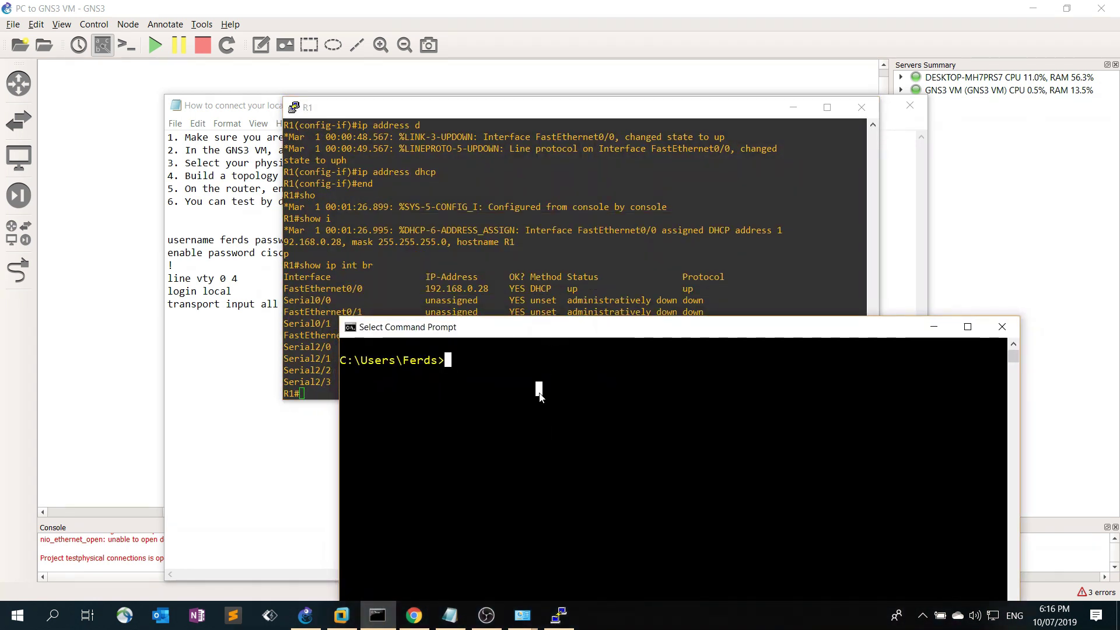
Ping 192.168.0.28 from Command Prompt, getting four replies with 0% loss
text(ping 192)
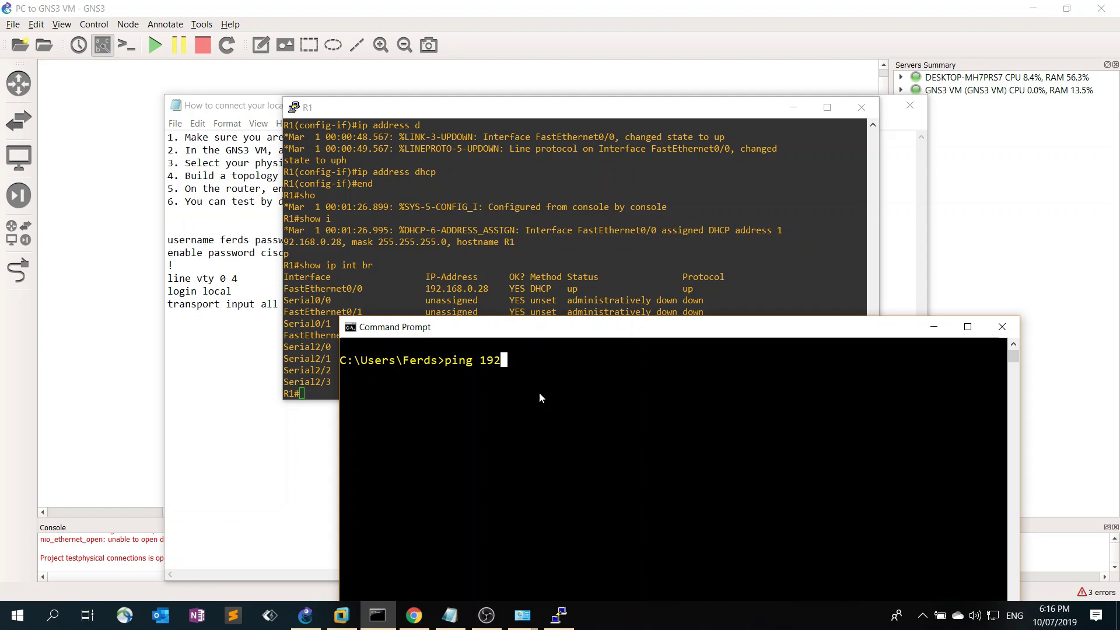
text(.168.0.28)
key(Return)
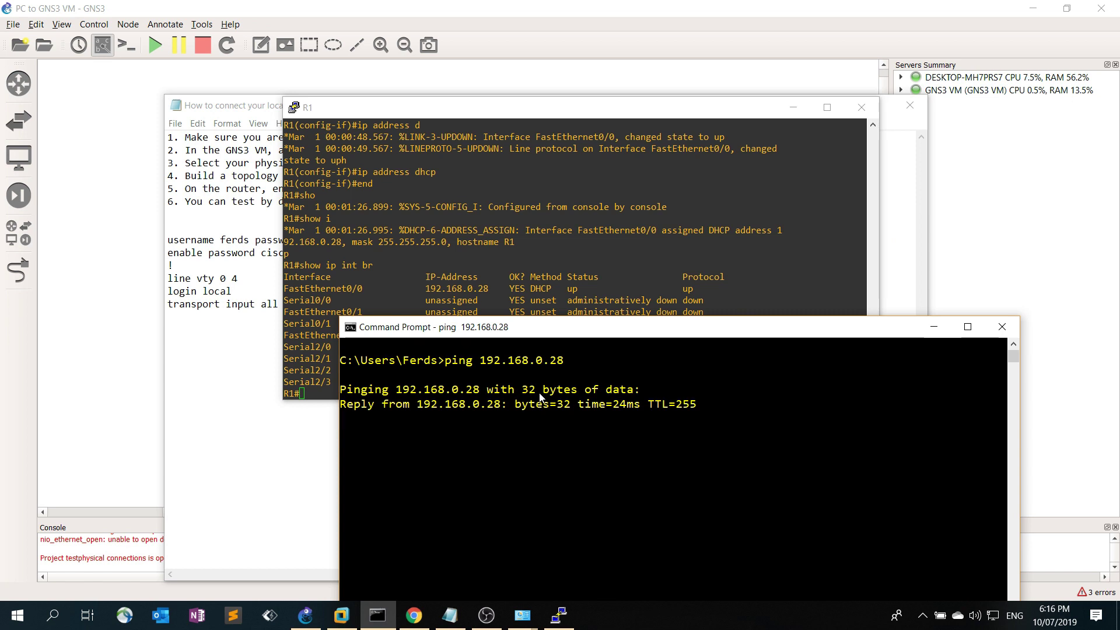
drag(590, 327, 606, 326)
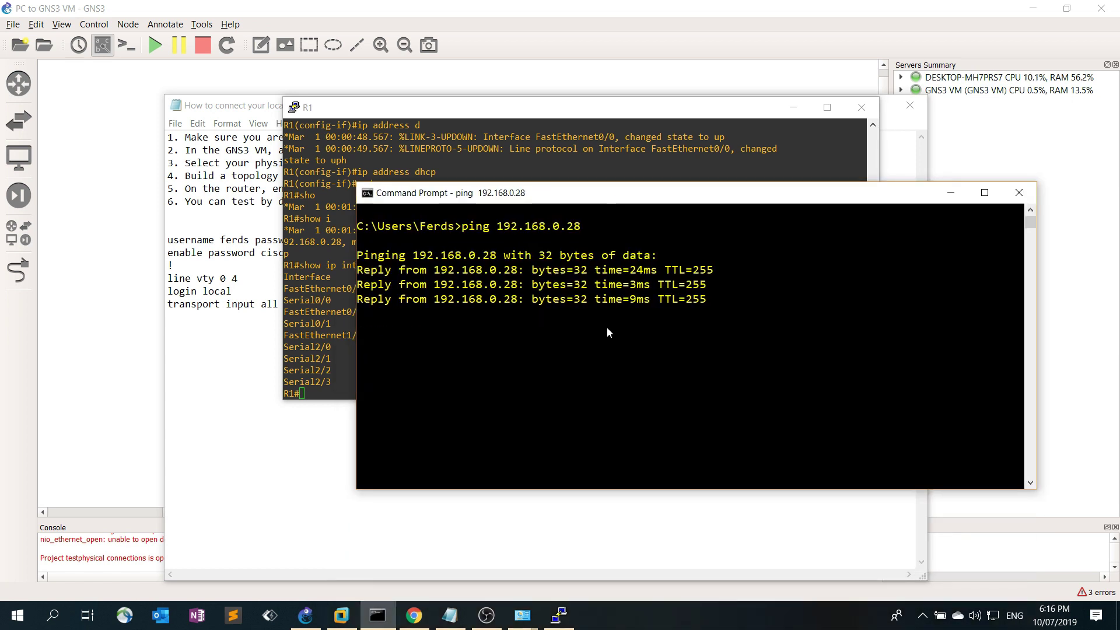
Copy the six router login lines, from the username line through transport input all, from the setup notes
click(263, 331)
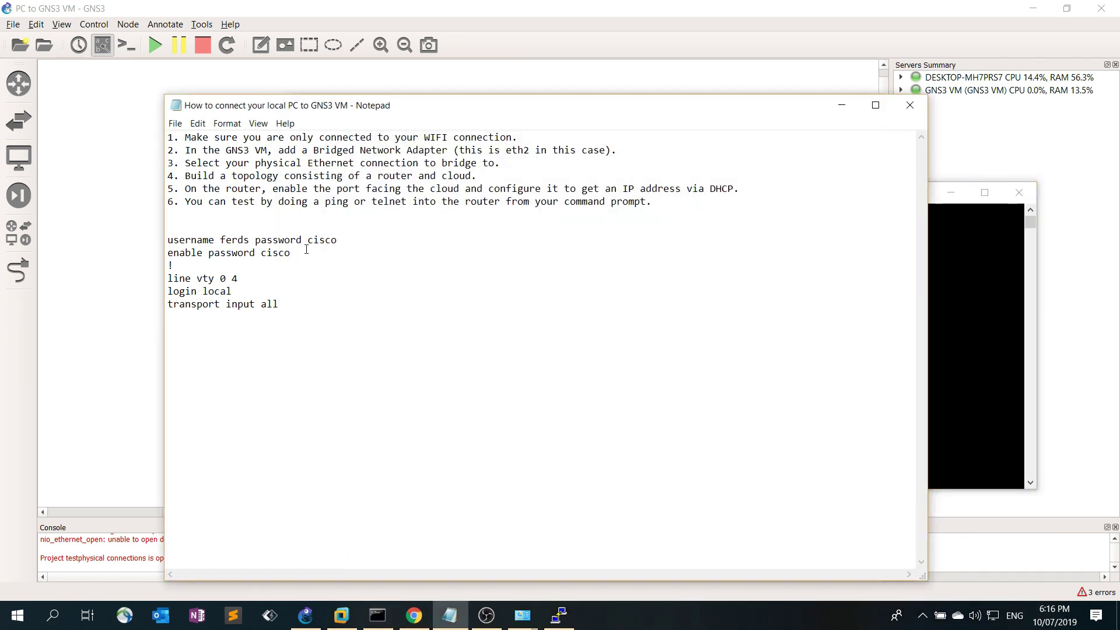
drag(298, 255, 164, 230)
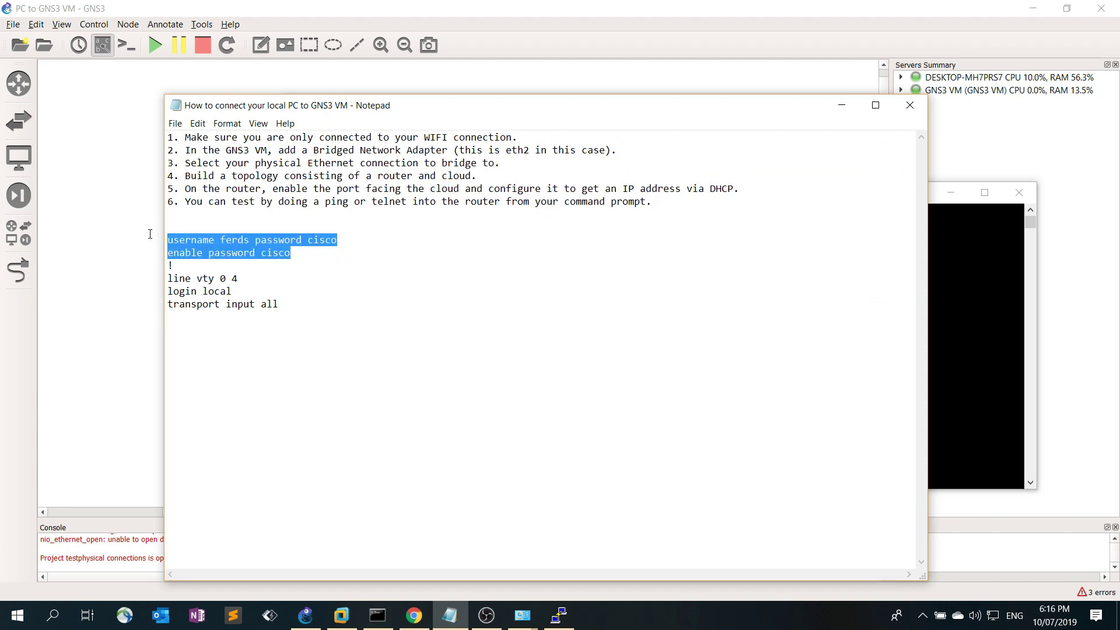
drag(290, 307, 157, 242)
key(cmd+c)
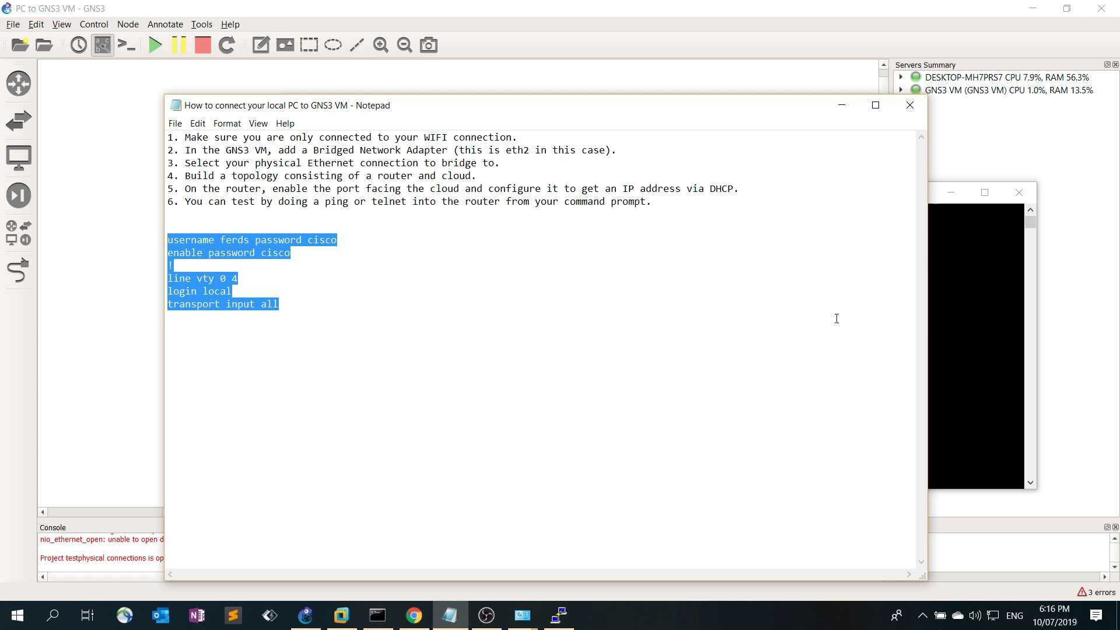
click(961, 320)
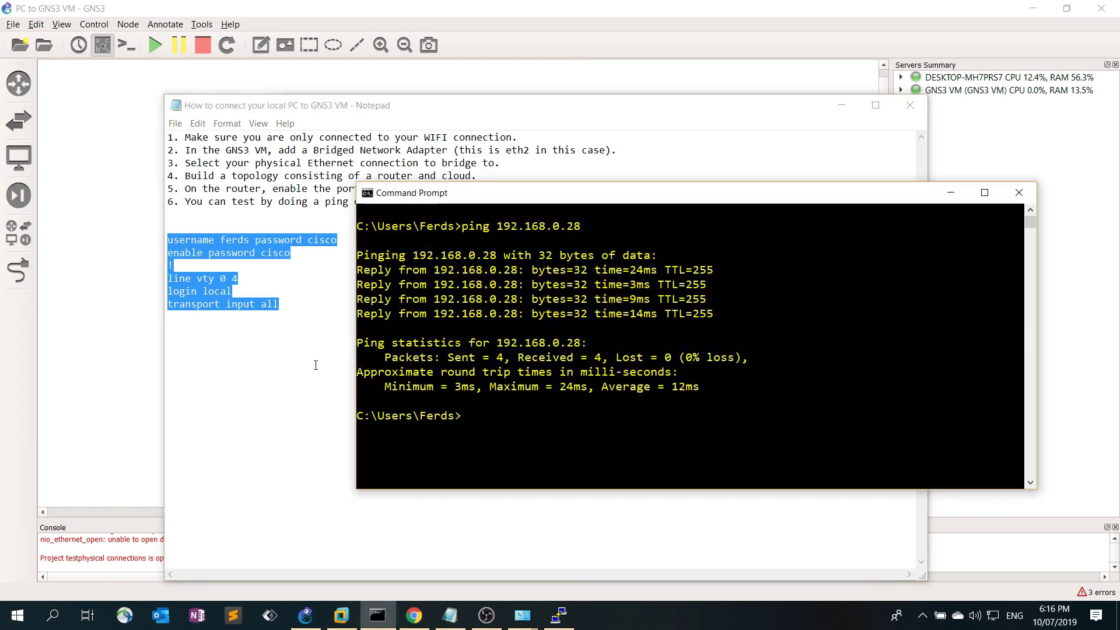
click(529, 512)
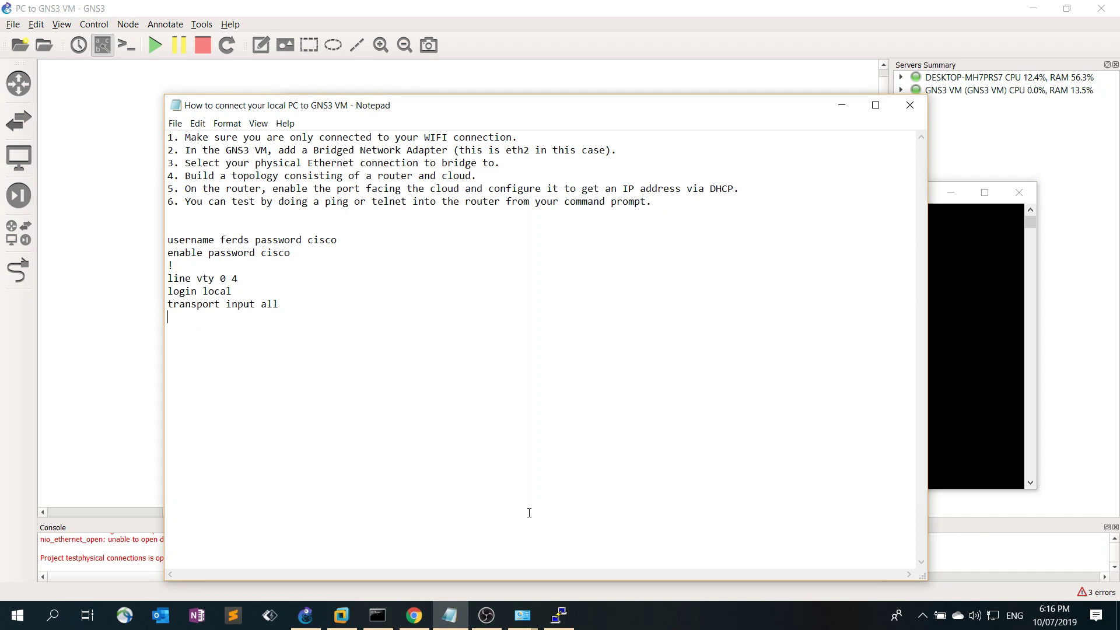
Paste the copied login and vty lines into R1 under conf t, then end and save with wr
click(559, 615)
text(conf t)
key(Return)
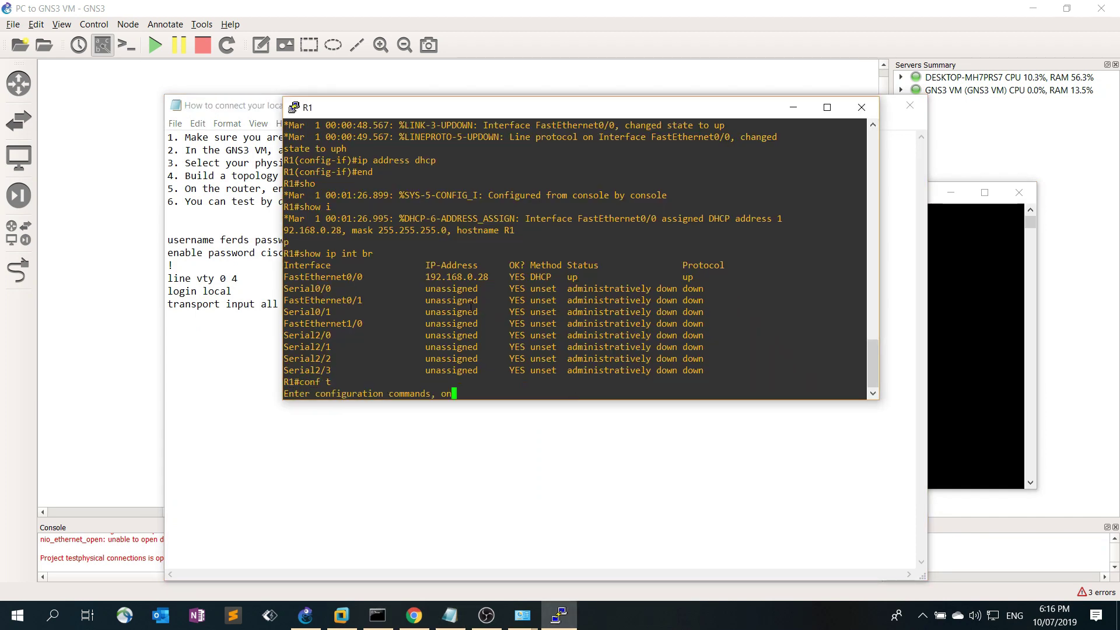
right_click(478, 301)
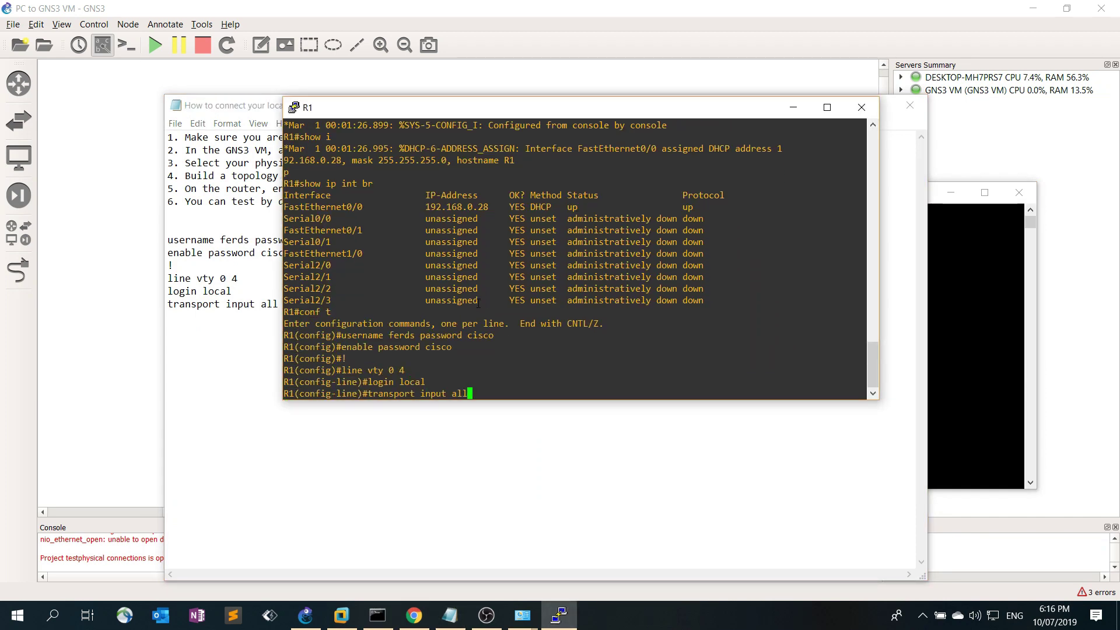
text(end)
key(Return)
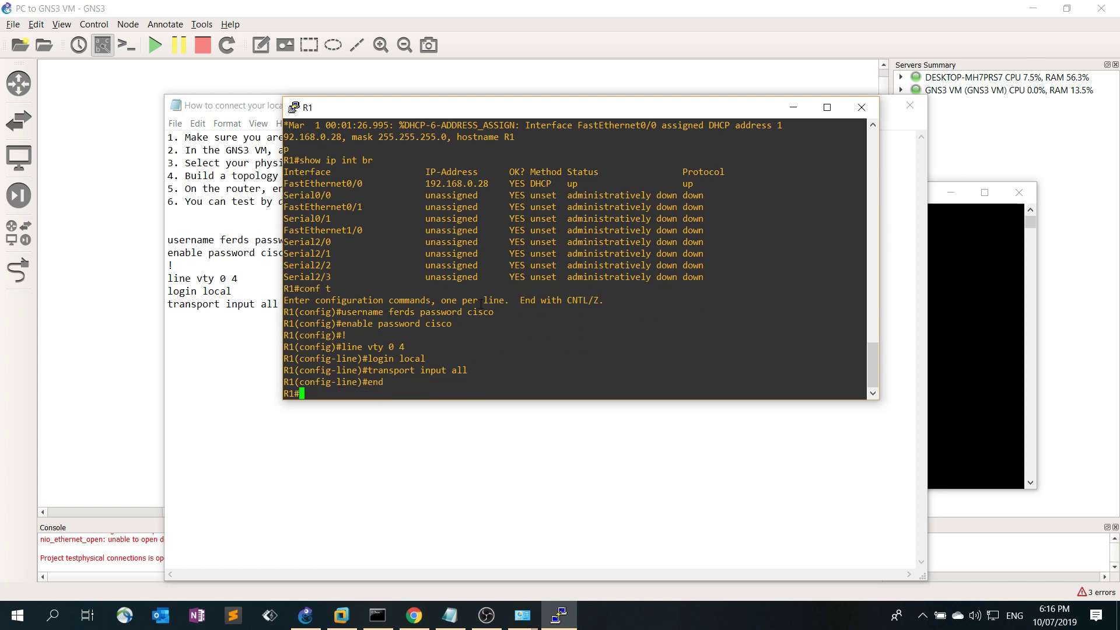
text(wr)
key(Return)
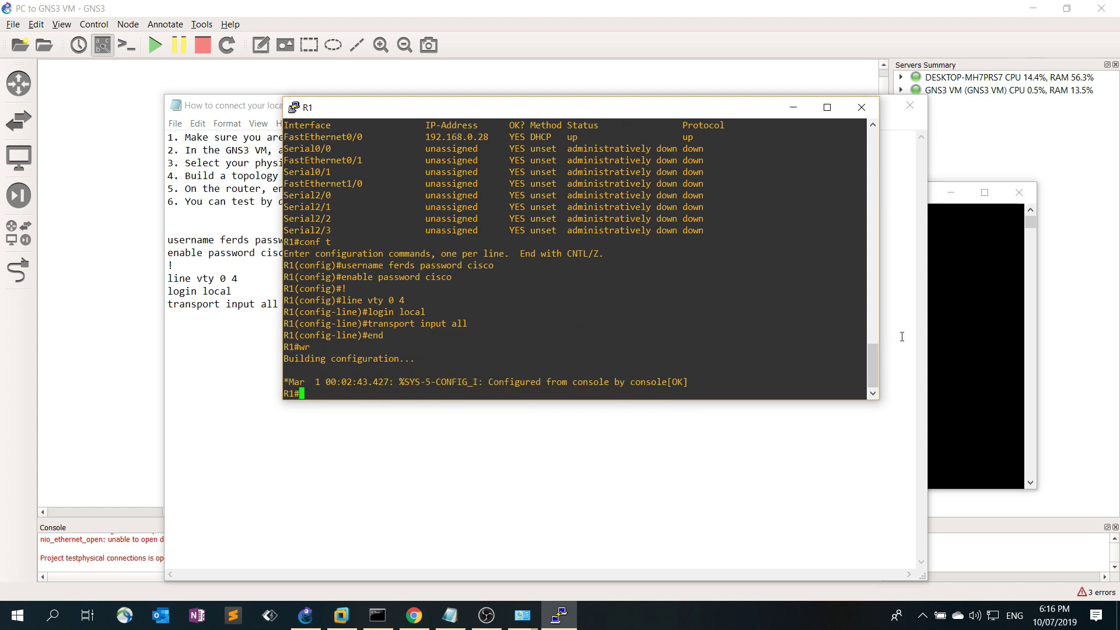
click(946, 338)
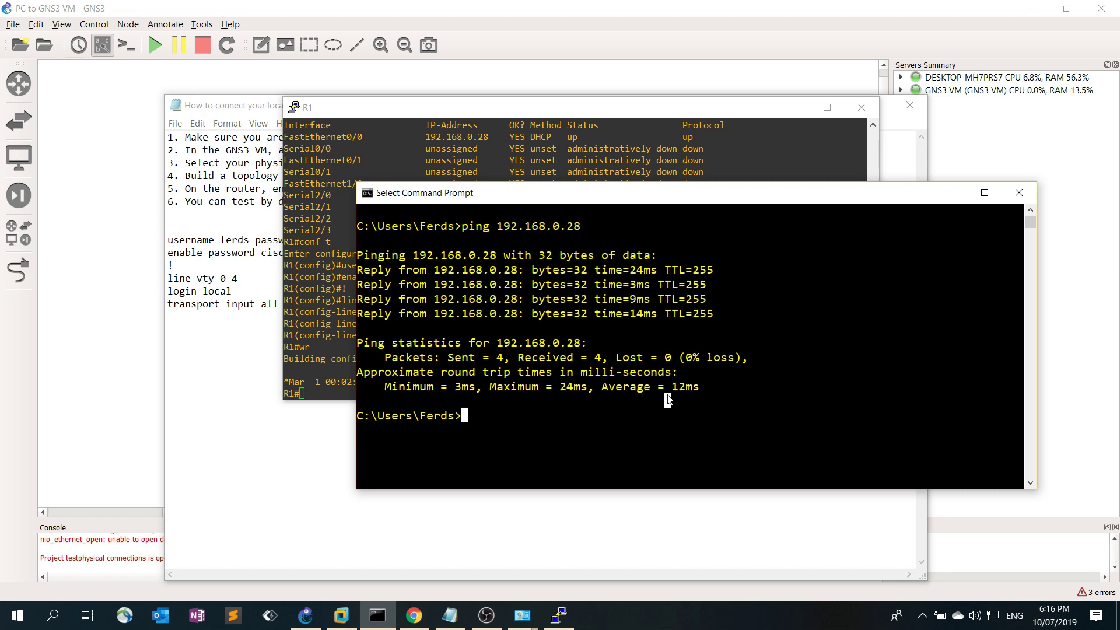
Copy R1's address 192.168.0.28 from its console for the telnet command
text(telnet)
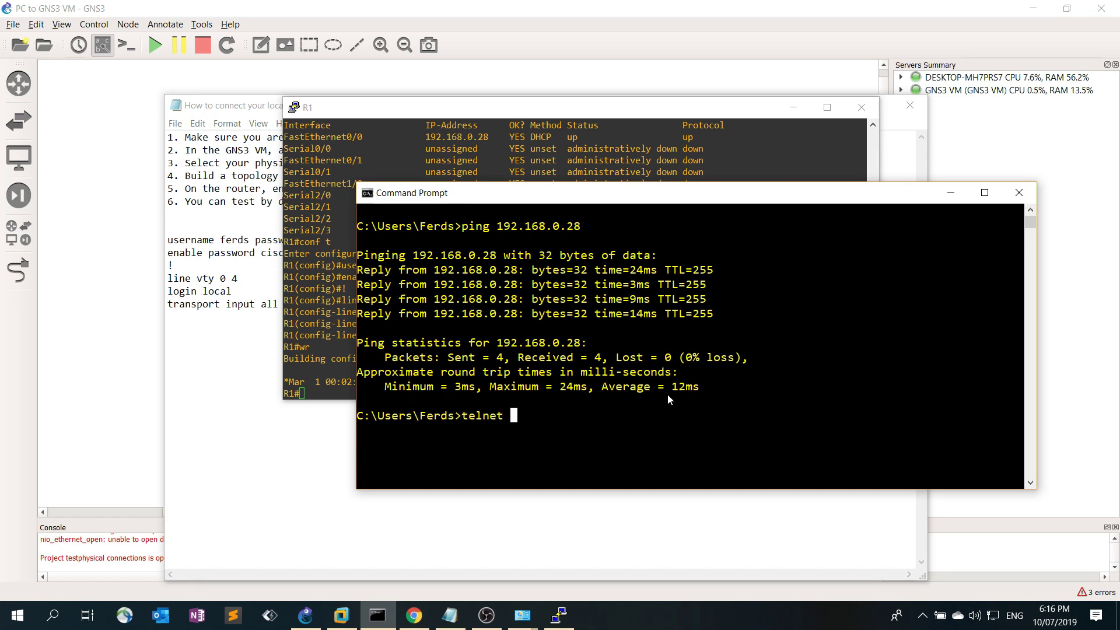
right_click(667, 393)
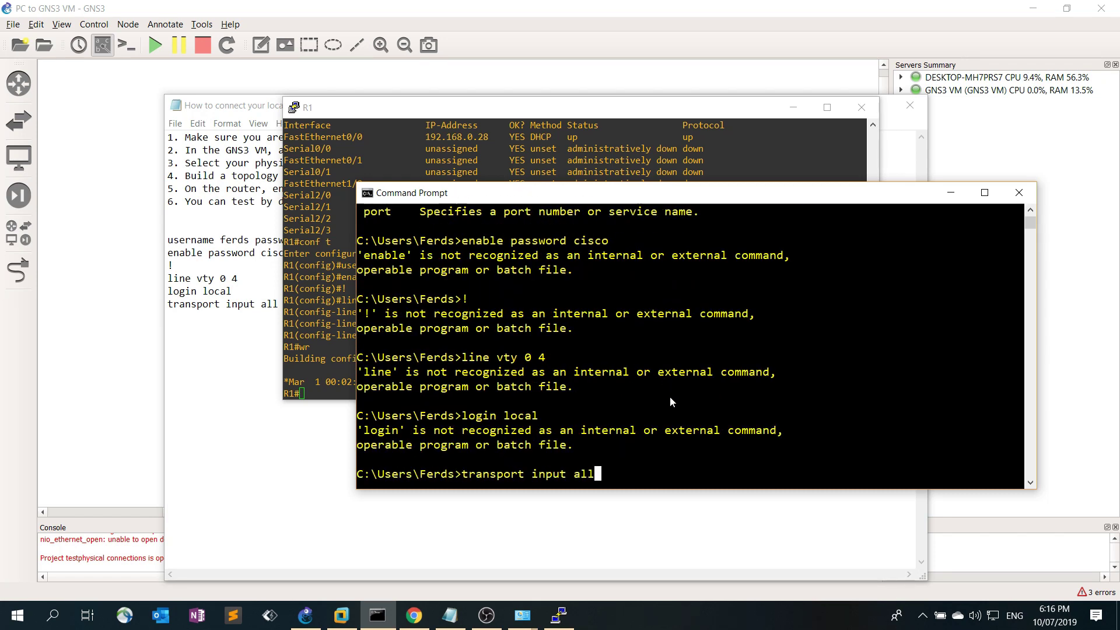
key(BackSpace)
key(BackSpace)
key(BackSpace)
key(BackSpace)
key(BackSpace)
key(BackSpace)
key(BackSpace)
key(BackSpace)
key(BackSpace)
key(BackSpace)
key(BackSpace)
key(BackSpace)
key(BackSpace)
key(BackSpace)
key(BackSpace)
key(BackSpace)
key(BackSpace)
key(BackSpace)
key(BackSpace)
scroll(675, 399, up, 7)
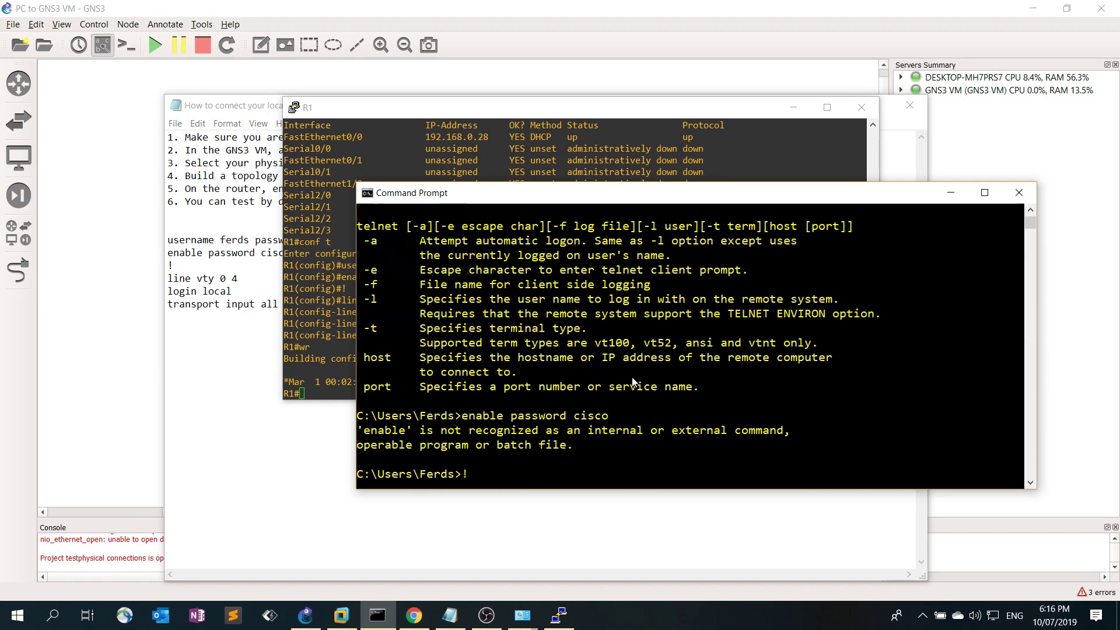
click(449, 140)
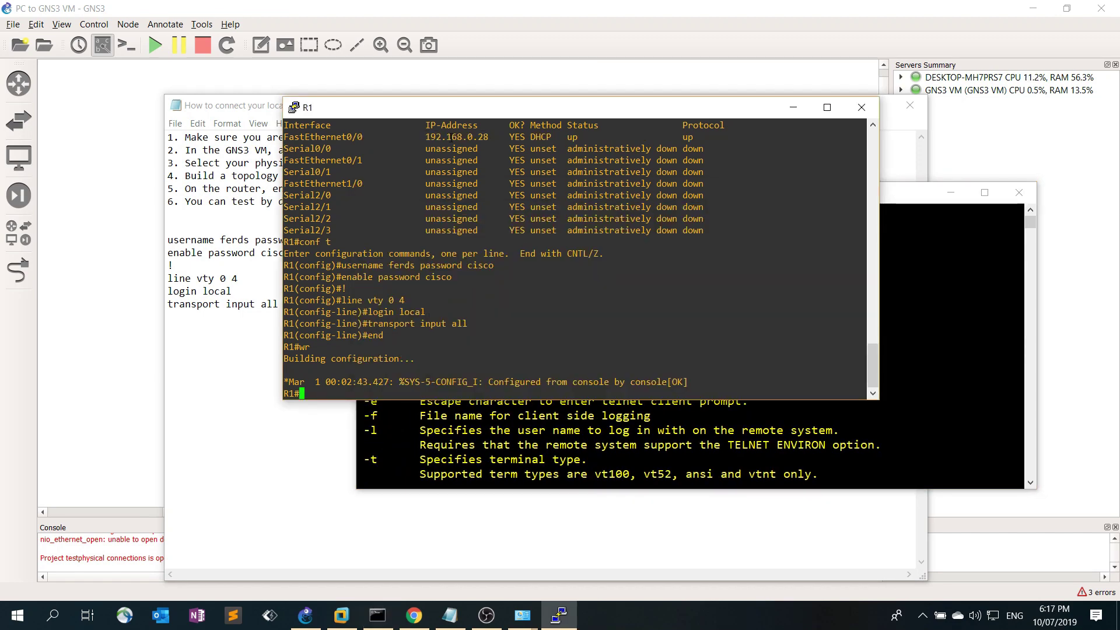
double_click(457, 136)
key(cmd+c)
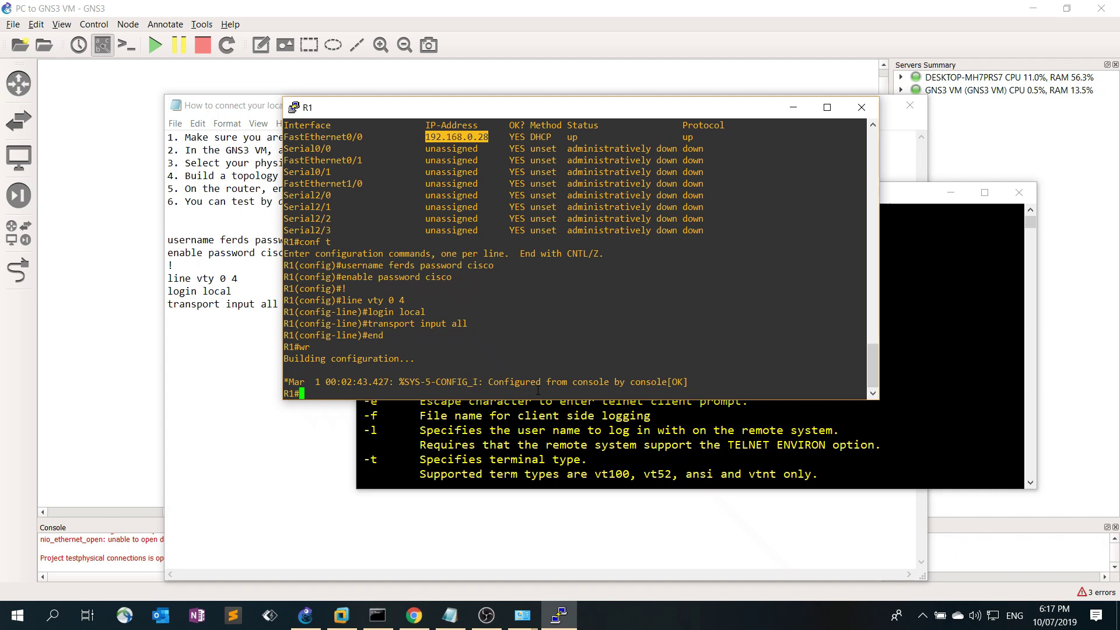
click(580, 449)
scroll(580, 448, down, 7)
Telnet to 192.168.0.28 and log in with the local username and password
text(telnet)
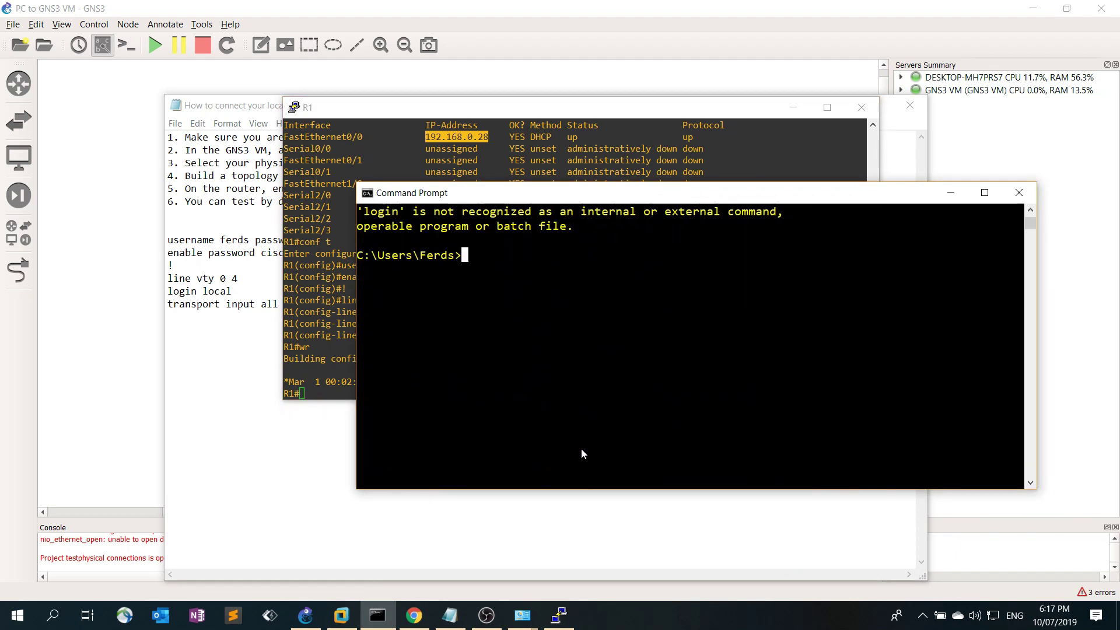
right_click(604, 340)
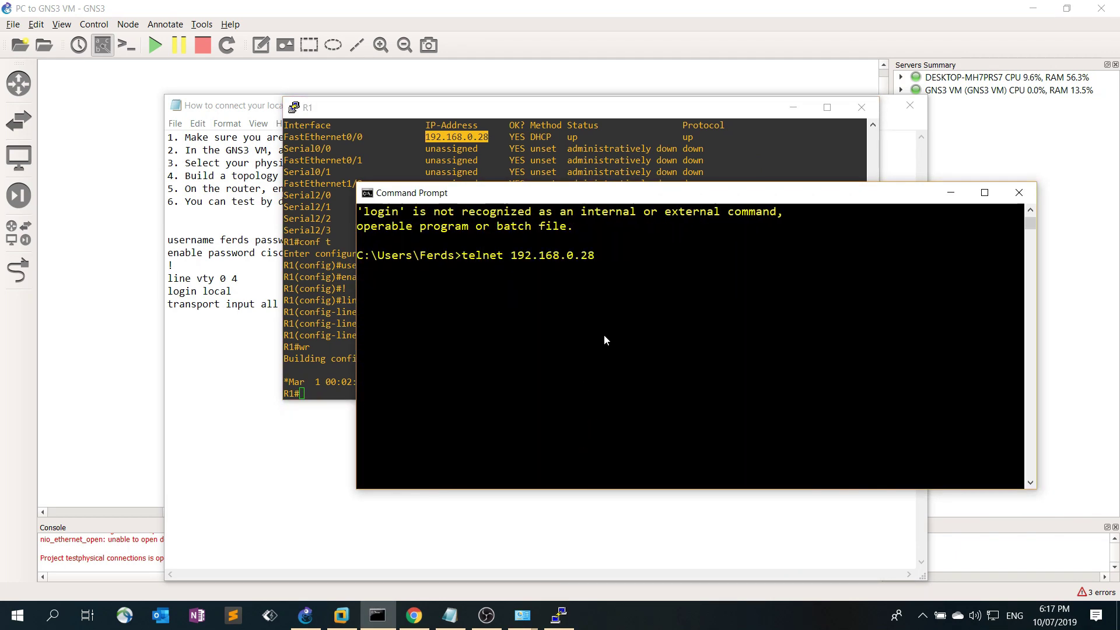
key(Return)
text(ferds)
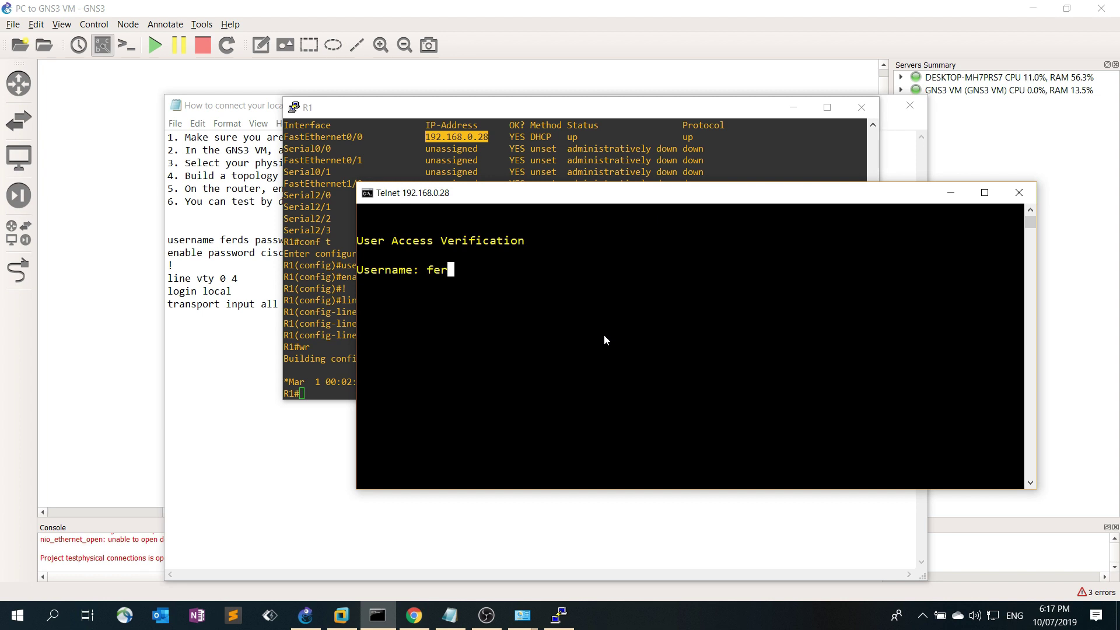
key(Return)
text(cisco)
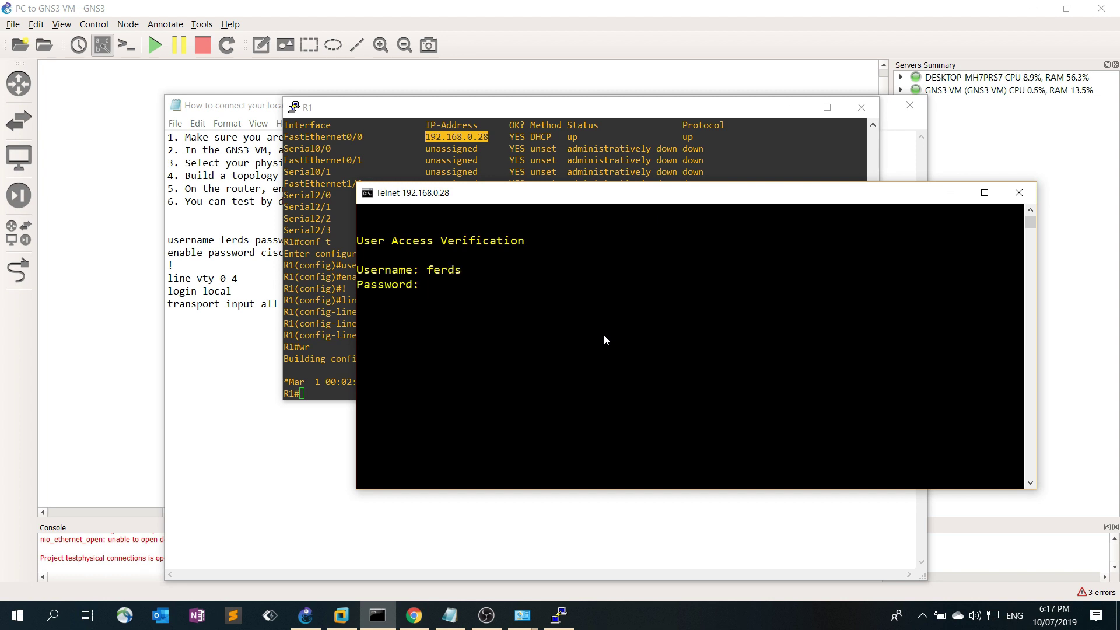
key(Return)
Enter privileged mode with the enable password and run show ip int br, confirming 192.168.0.28
text(en)
key(Return)
text(cisco)
key(Return)
text(show )
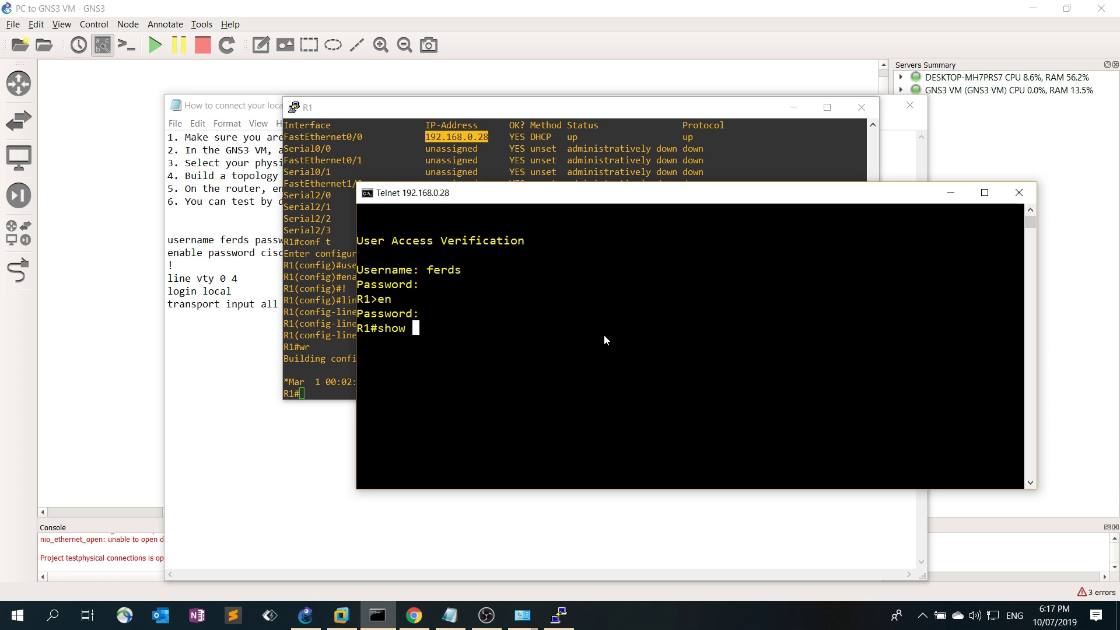
text(ip int br)
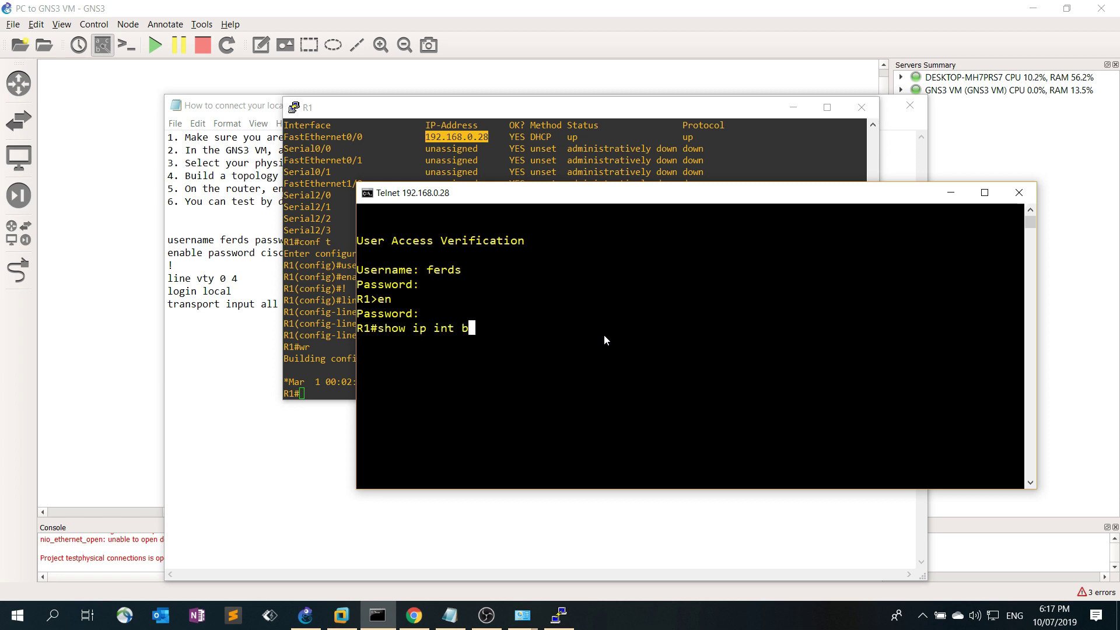
key(Return)
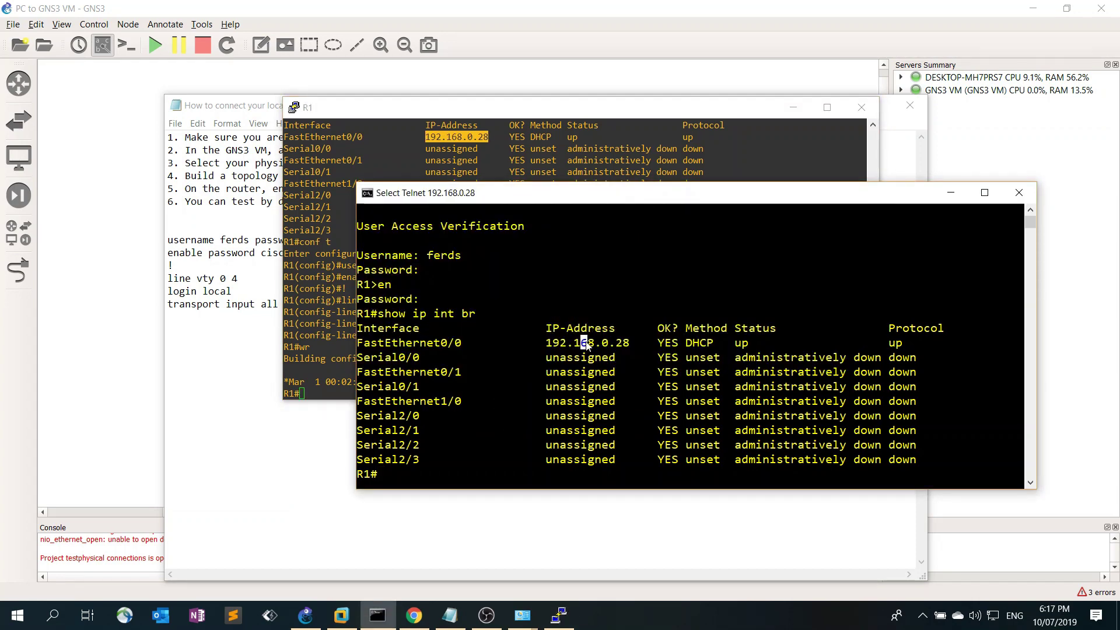
drag(545, 343, 636, 344)
click(459, 625)
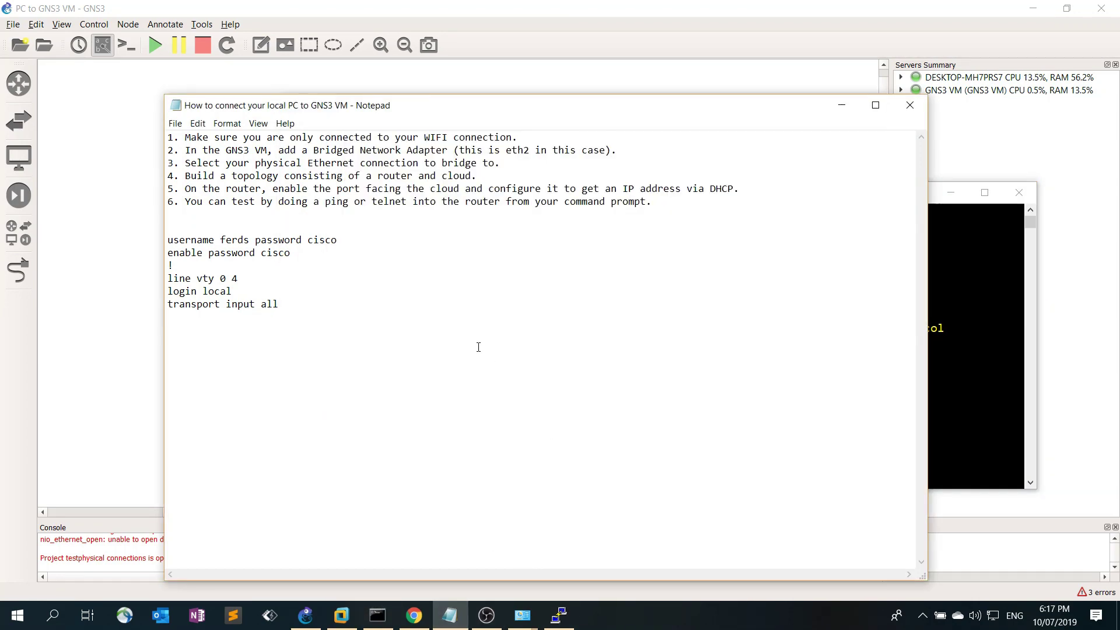